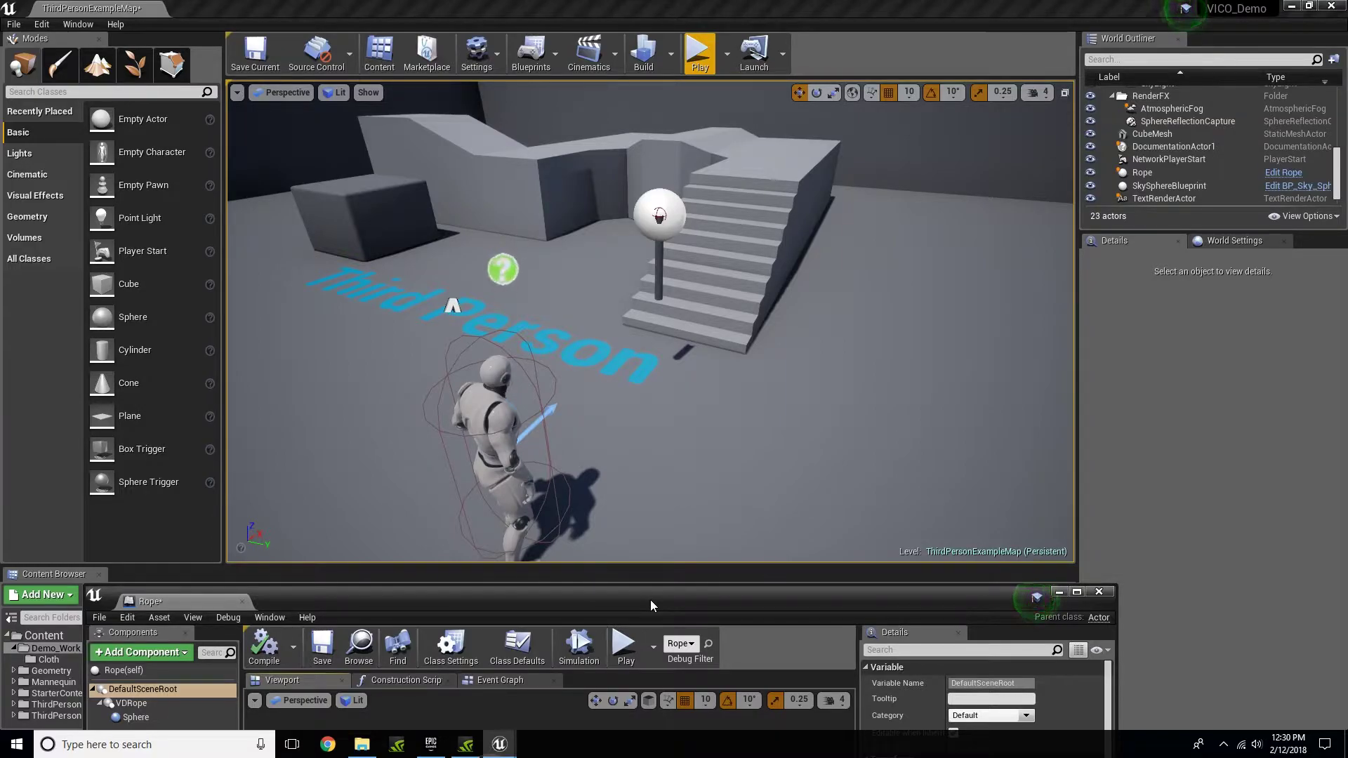
# Step: Rotate the VDRope component in the Rope blueprint so that the rope lies horizontally
pyautogui.moveTo(650, 599); pyautogui.dragTo(689, 185)
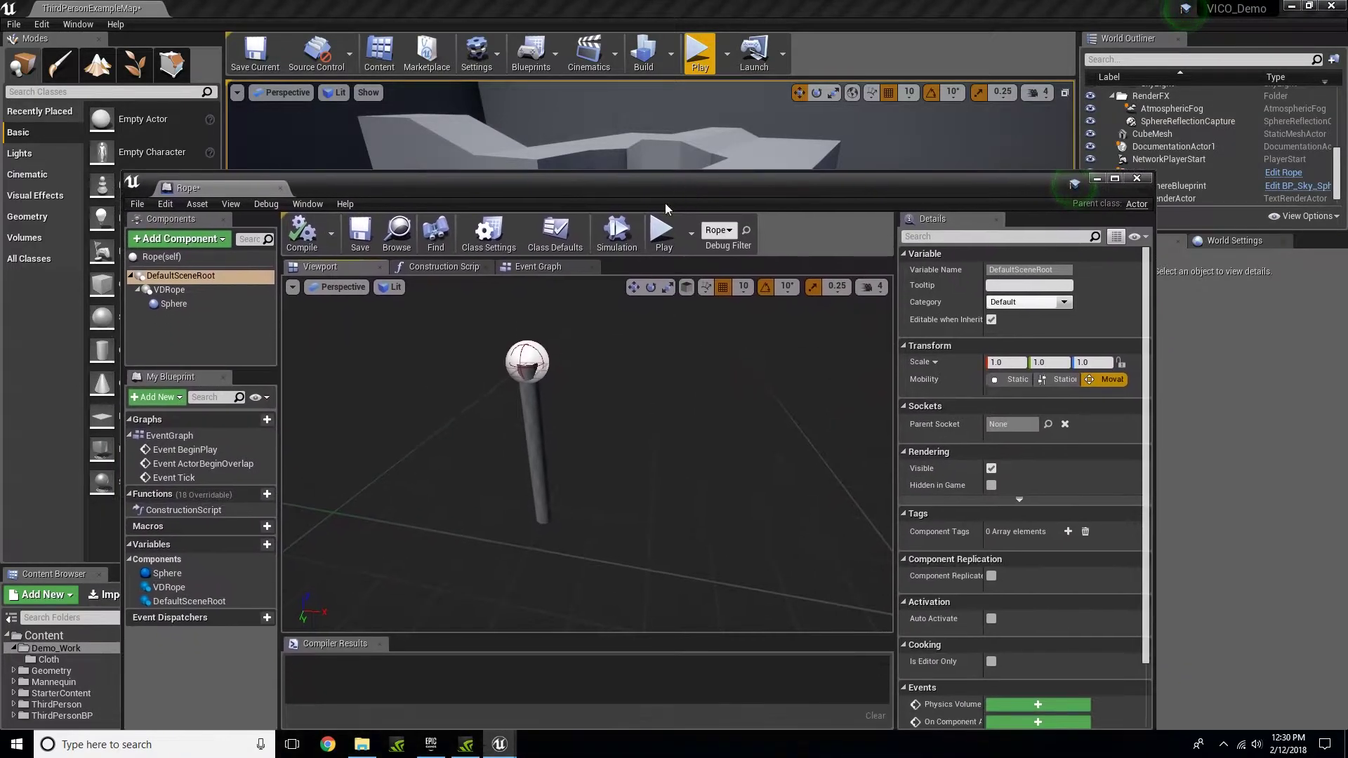
pyautogui.click(529, 424)
pyautogui.moveTo(624, 483)
pyautogui.mouseDown(button='right')
pyautogui.moveTo(639, 453)
pyautogui.moveTo(657, 463)
pyautogui.moveTo(624, 483)
pyautogui.mouseUp(button='right')
pyautogui.moveTo(567, 327); pyautogui.dragTo(634, 400)
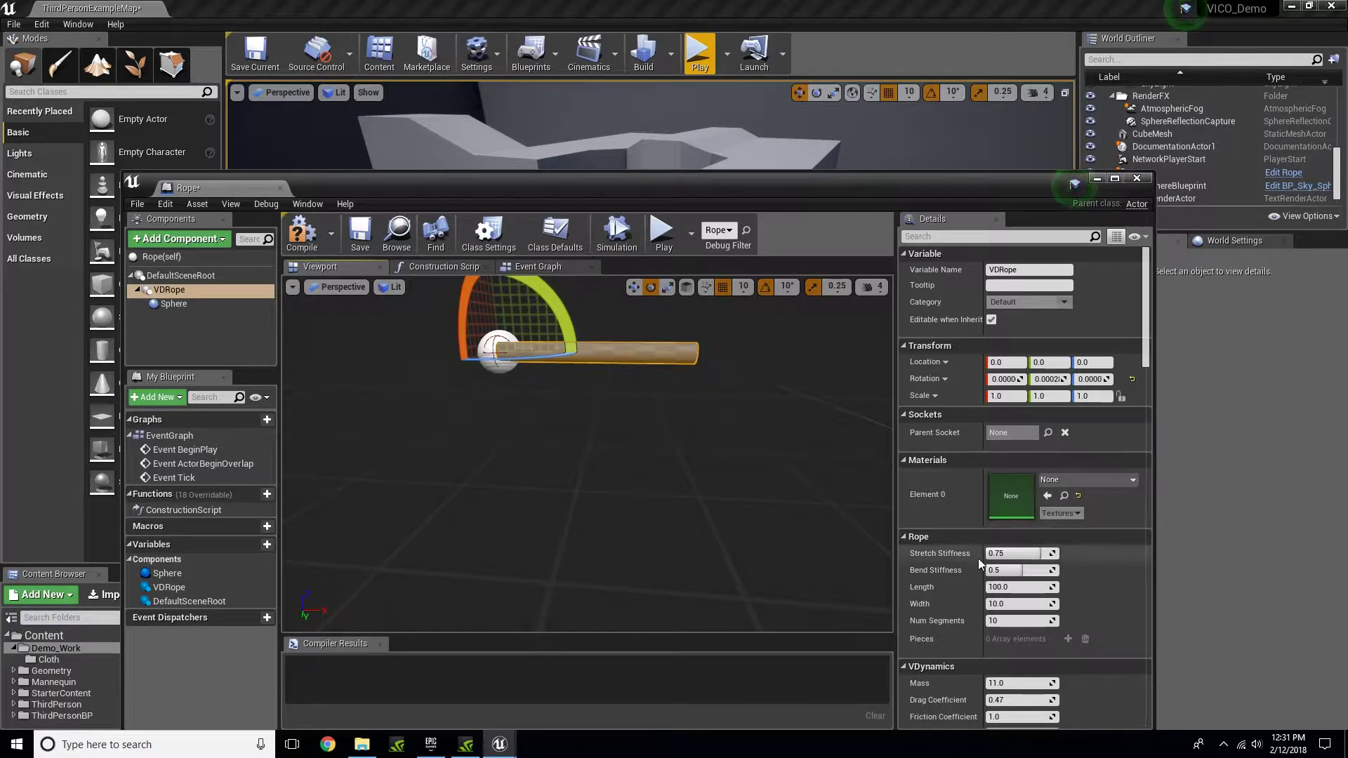
# Step: Set the rest length of the VDRope component to 1000
pyautogui.click(1018, 588)
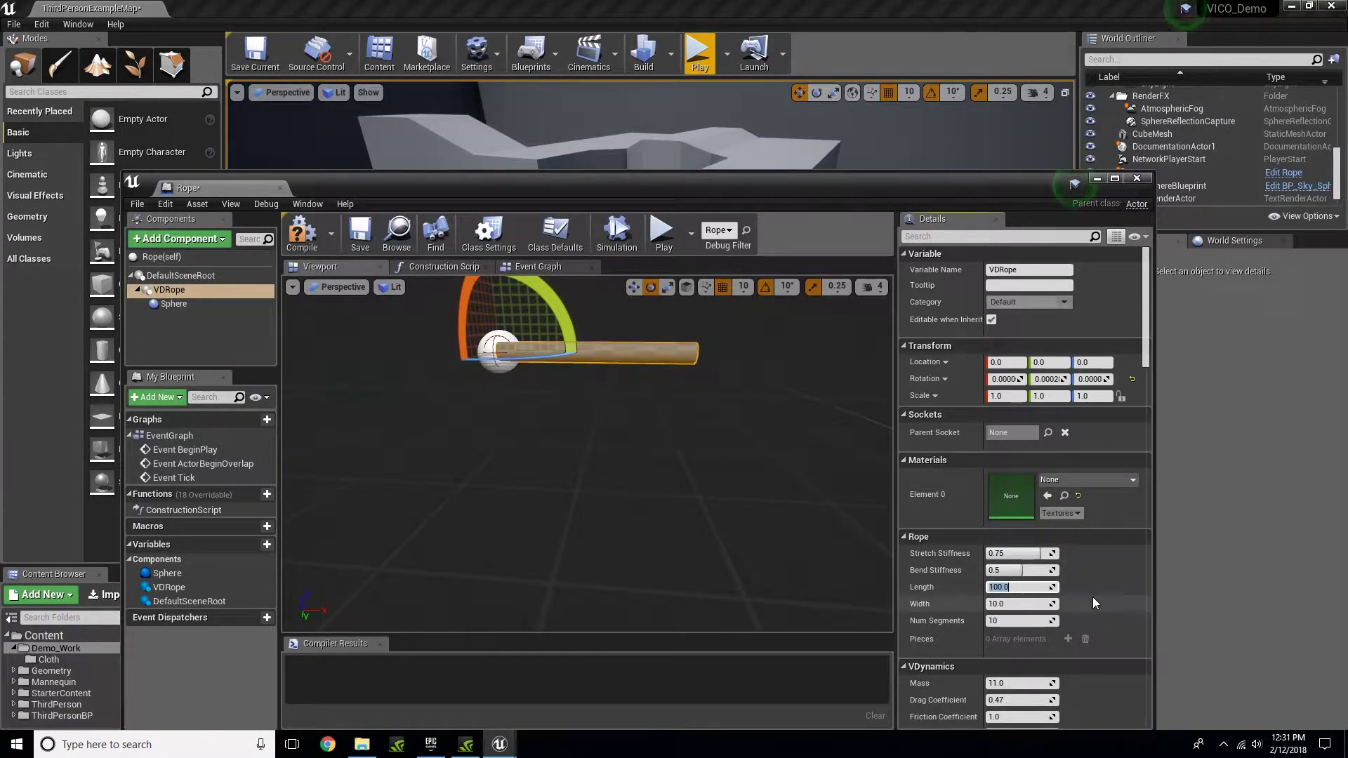
pyautogui.write('1000')
pyautogui.press('Return')
# Step: Filter the VDRope properties by "off" and set the End Offset to 1000
pyautogui.moveTo(639, 413); pyautogui.dragTo(691, 379, button='right')
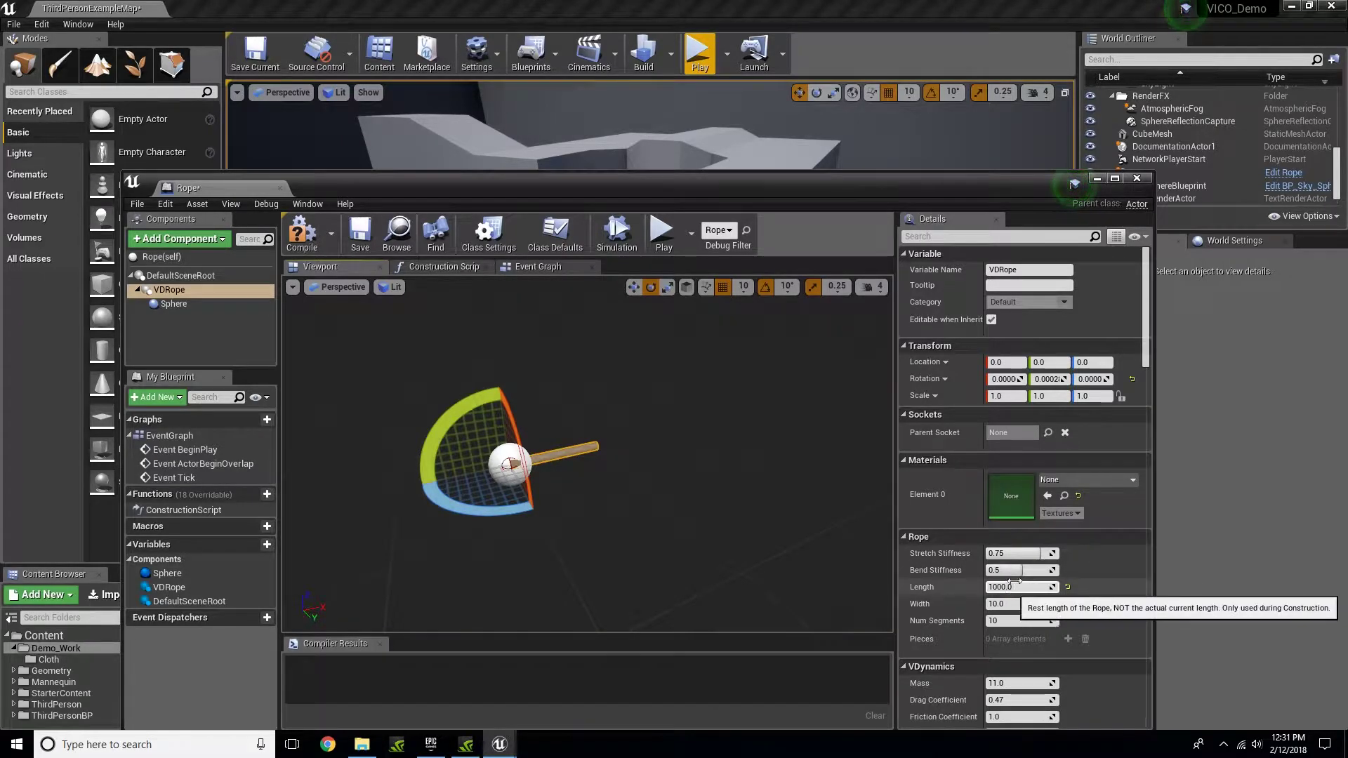
pyautogui.click(987, 236)
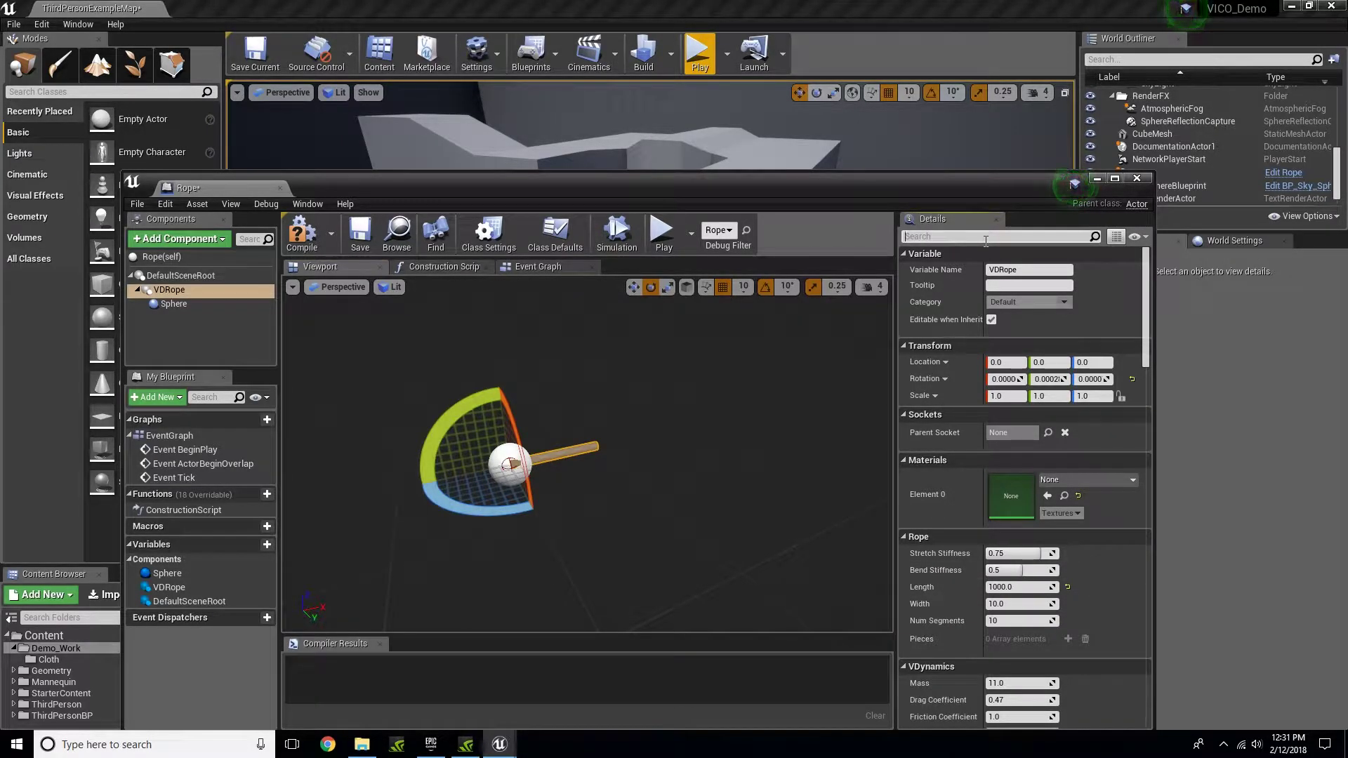
pyautogui.write('off')
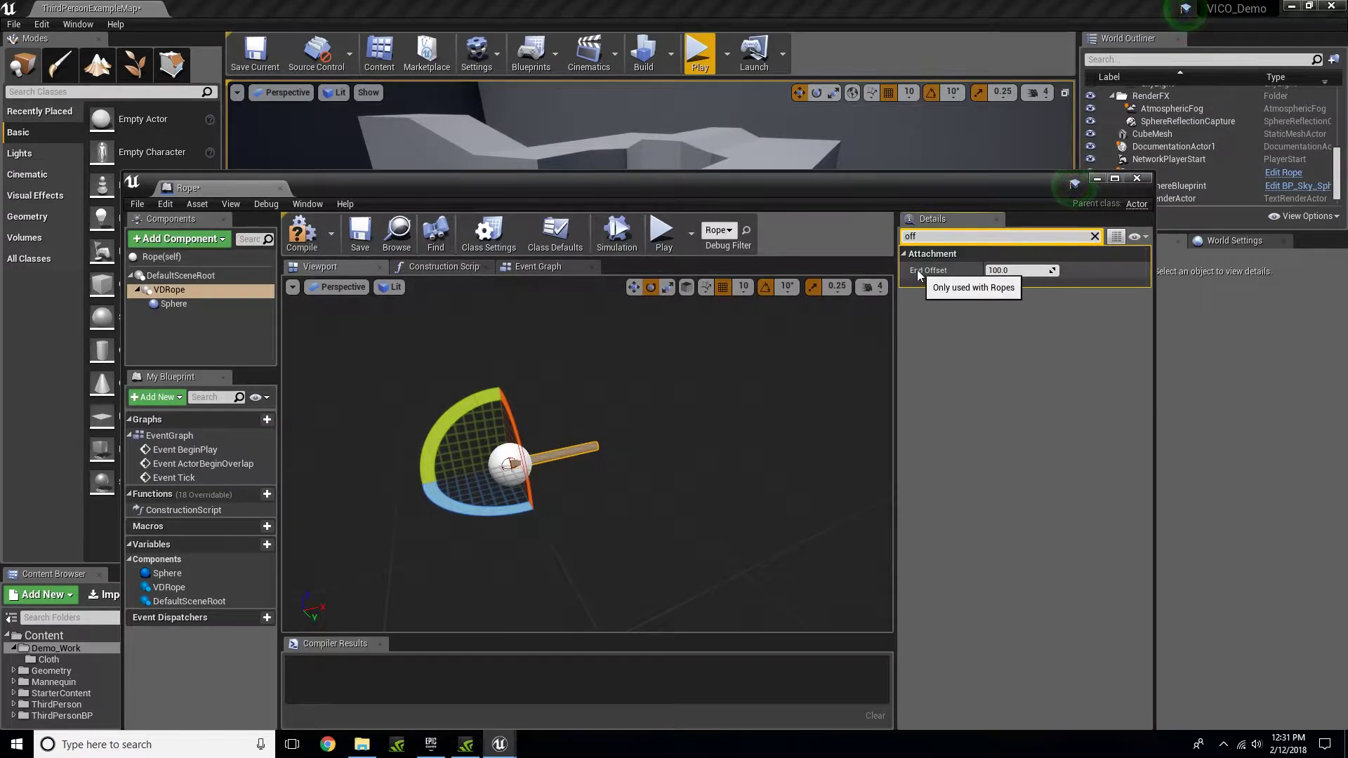
pyautogui.click(1017, 272)
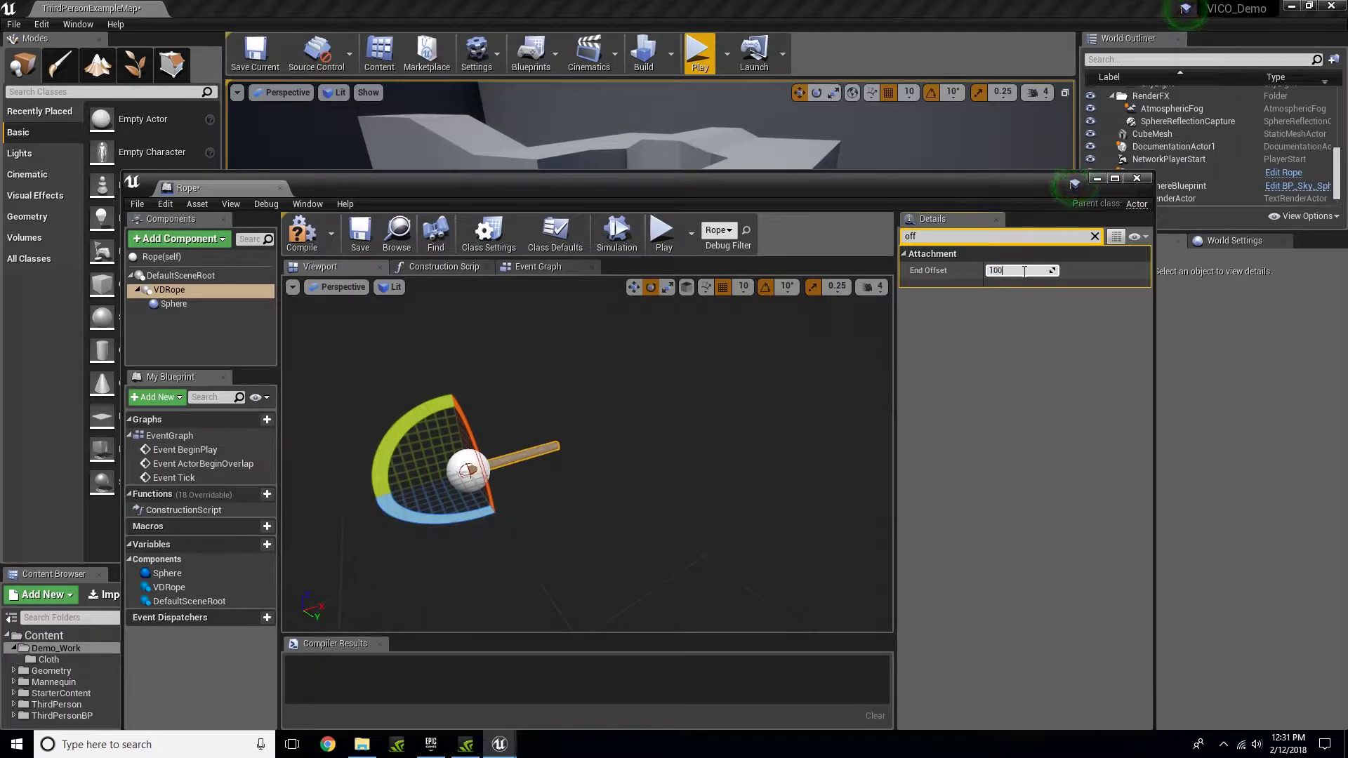
pyautogui.press('Return')
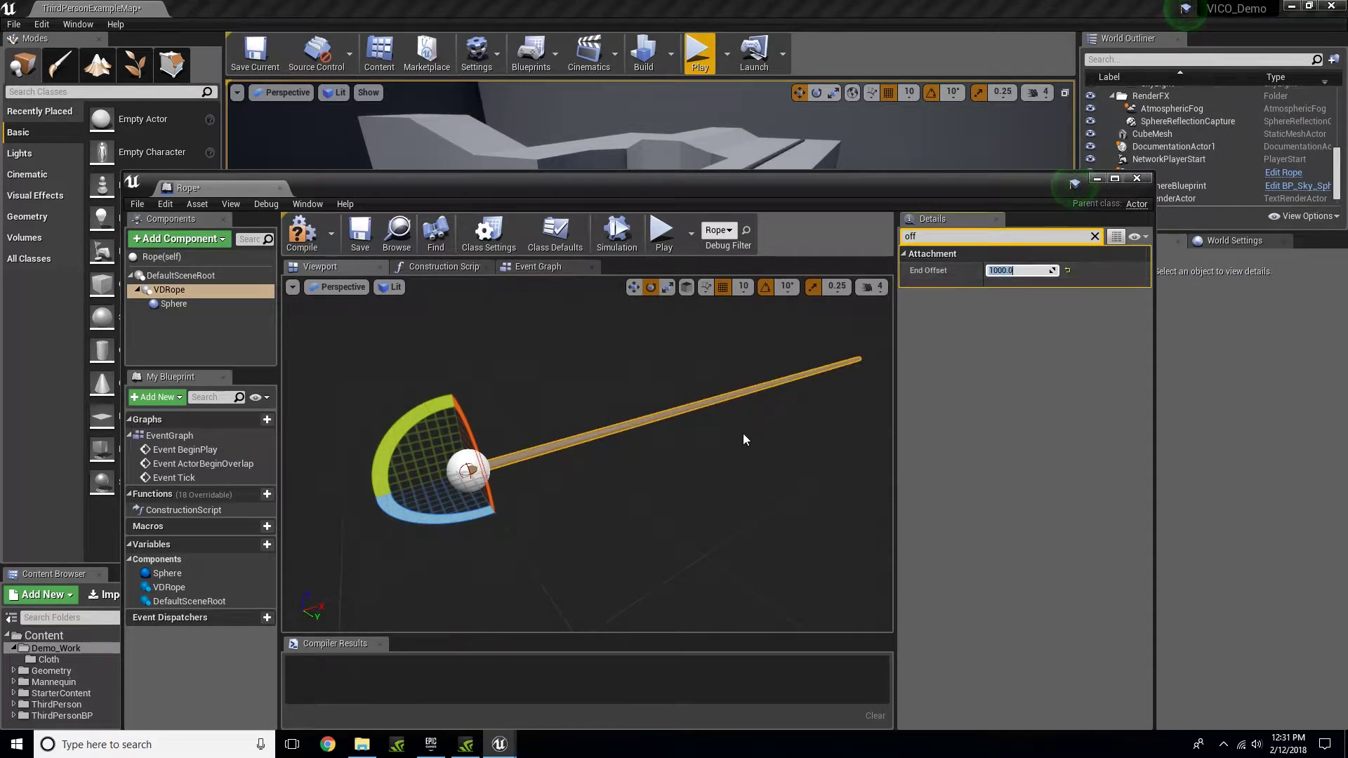
# Step: Duplicate the sphere collision component attached to VDRope and keep the default name
pyautogui.moveTo(743, 434)
pyautogui.mouseDown(button='right')
pyautogui.moveTo(696, 431)
pyautogui.moveTo(738, 430)
pyautogui.mouseUp(button='right')
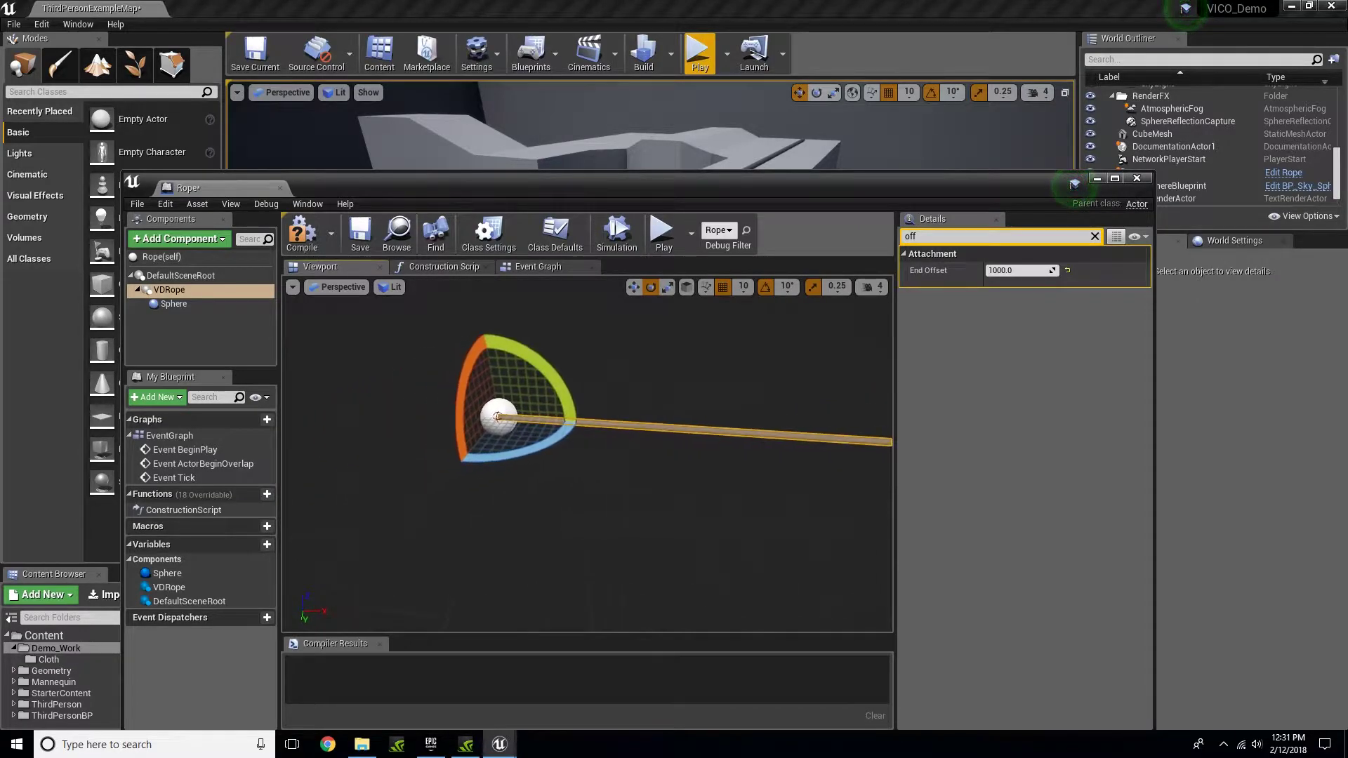
pyautogui.click(181, 306)
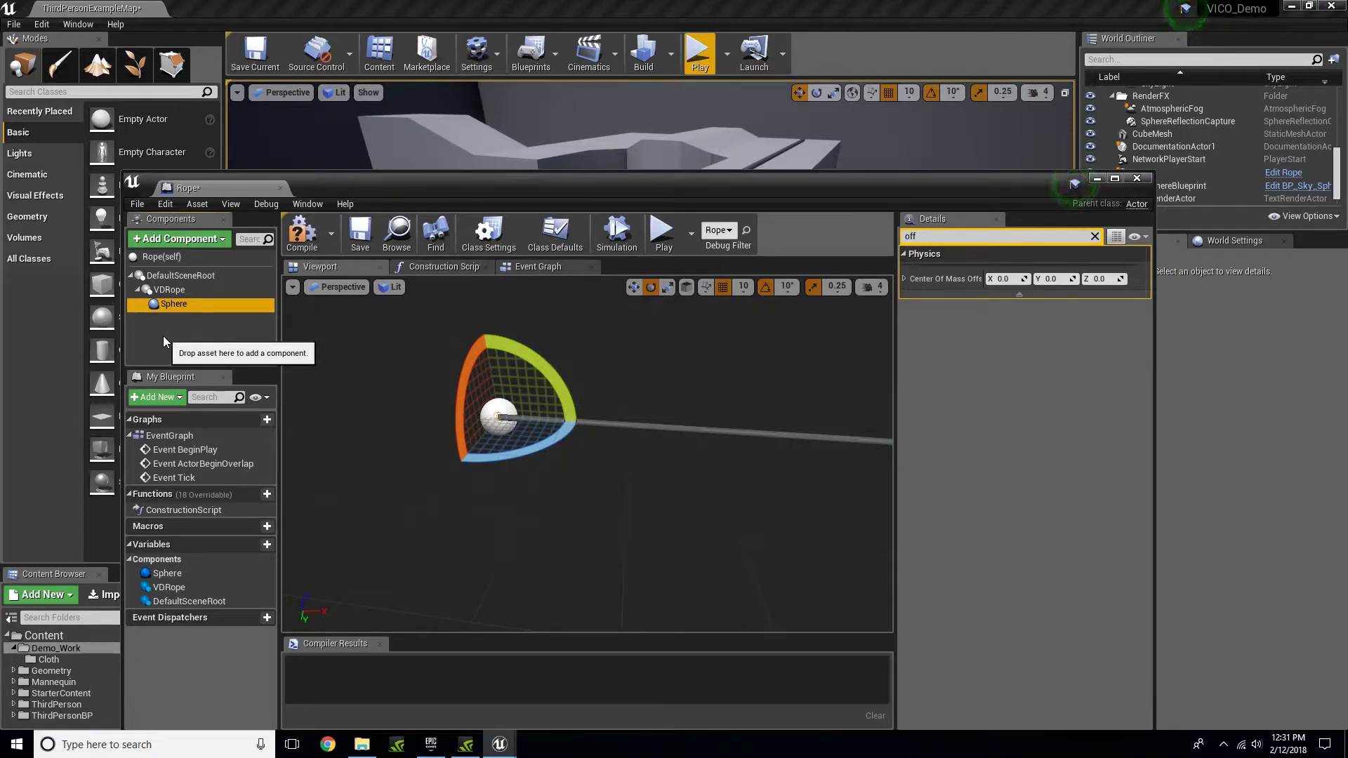
pyautogui.hotkey('ctrl', 'w')
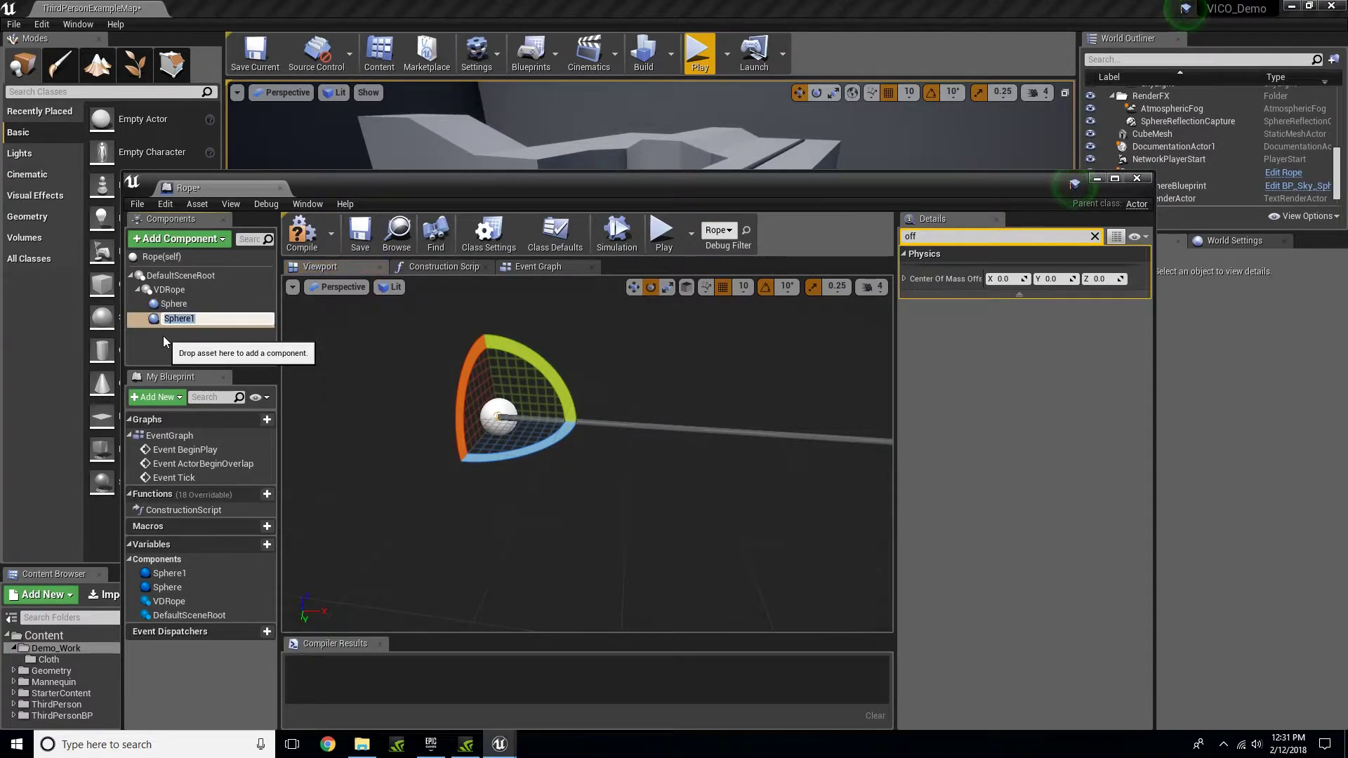
pyautogui.press('Return')
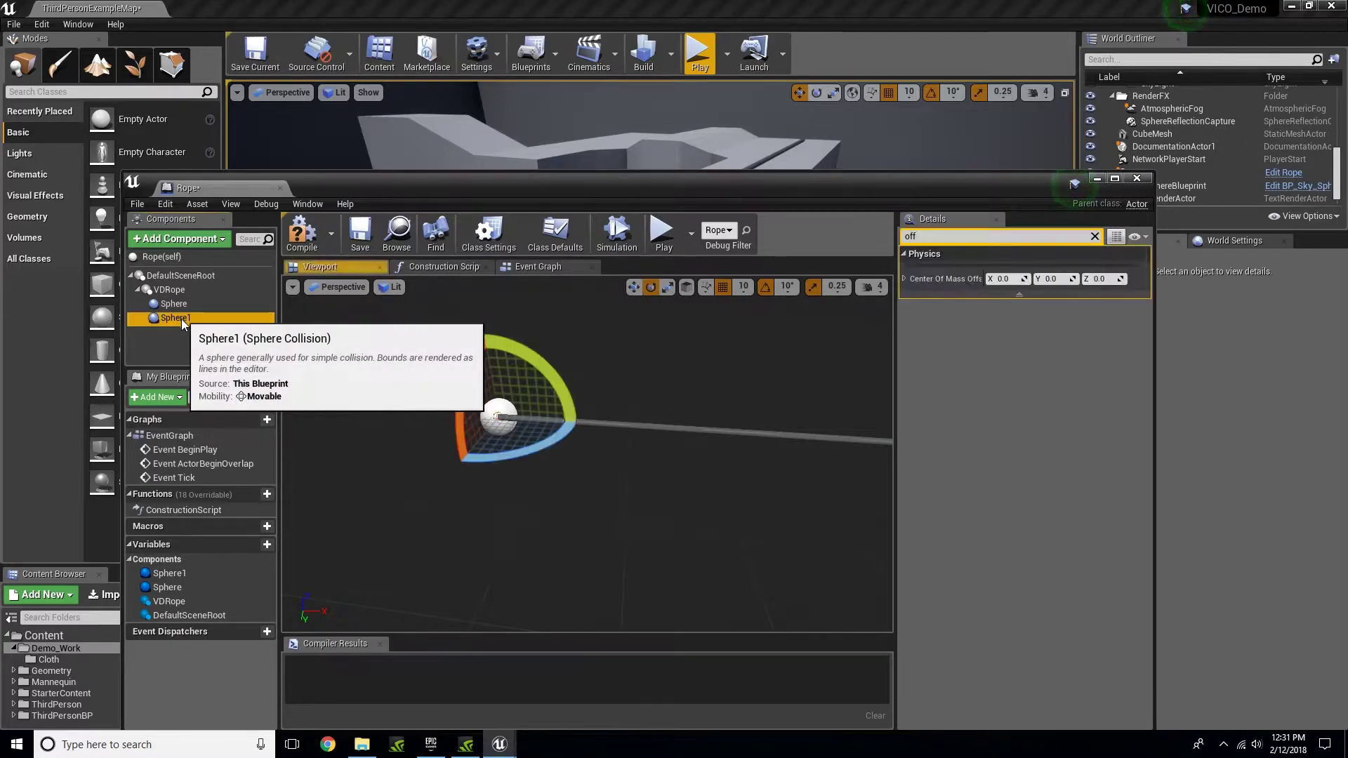
# Step: Move the duplicated sphere along X to 1000 at the rope's far end and clear the property filter
pyautogui.moveTo(586, 525)
pyautogui.mouseDown(button='right')
pyautogui.moveTo(632, 526)
pyautogui.moveTo(586, 525)
pyautogui.mouseUp(button='right')
pyautogui.press('w')
pyautogui.moveTo(492, 361); pyautogui.dragTo(889, 519)
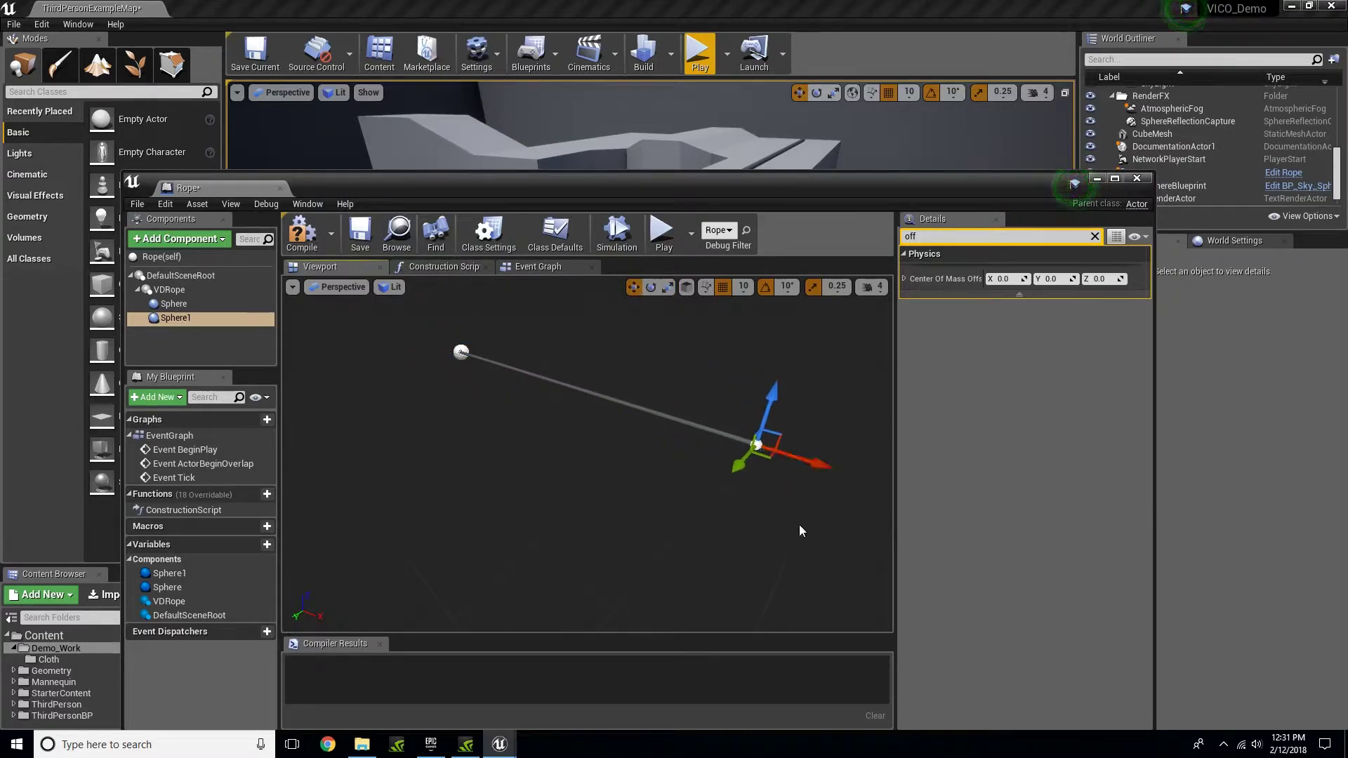
pyautogui.press('w')
pyautogui.moveTo(799, 531)
pyautogui.mouseDown(button='right')
pyautogui.moveTo(885, 562)
pyautogui.moveTo(913, 519)
pyautogui.moveTo(829, 562)
pyautogui.moveTo(857, 597)
pyautogui.moveTo(808, 562)
pyautogui.moveTo(667, 548)
pyautogui.moveTo(780, 561)
pyautogui.moveTo(800, 526)
pyautogui.mouseUp(button='right')
pyautogui.press('s')
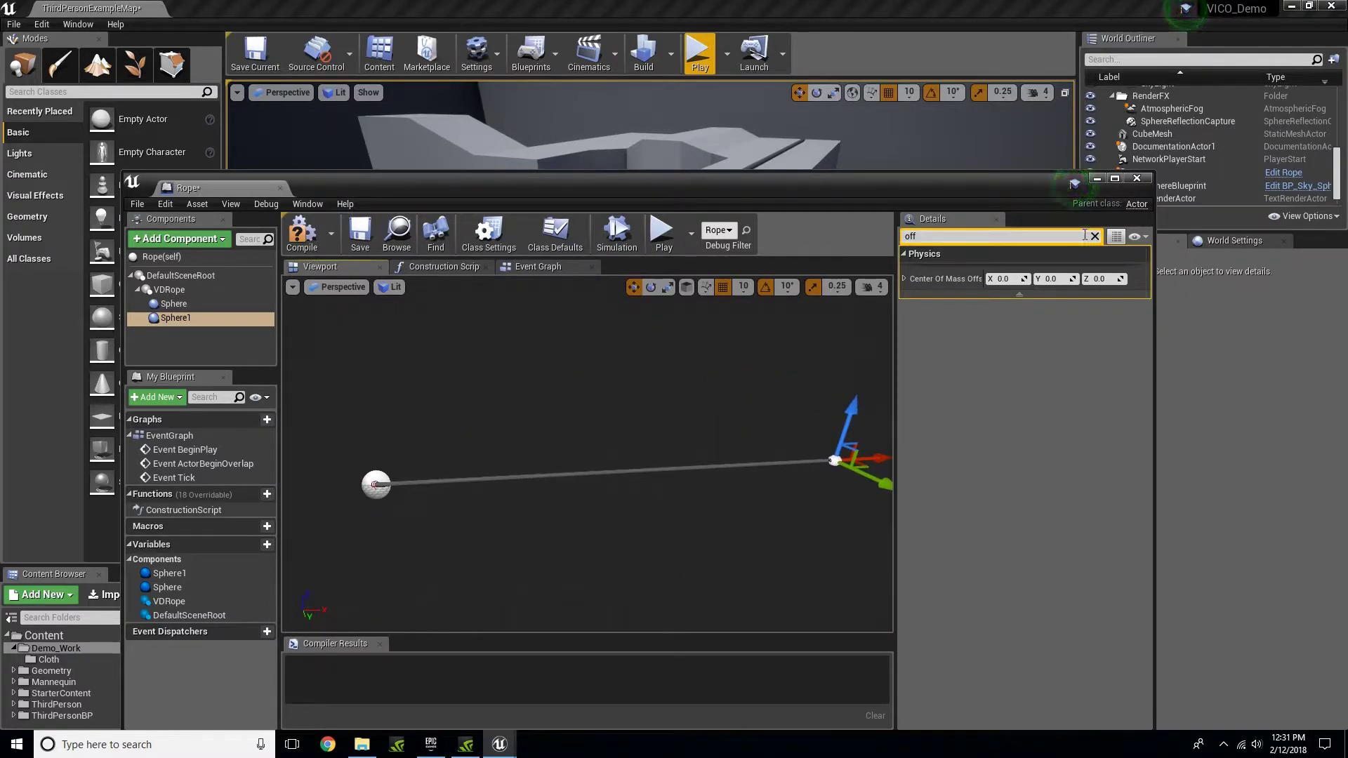
pyautogui.click(1095, 237)
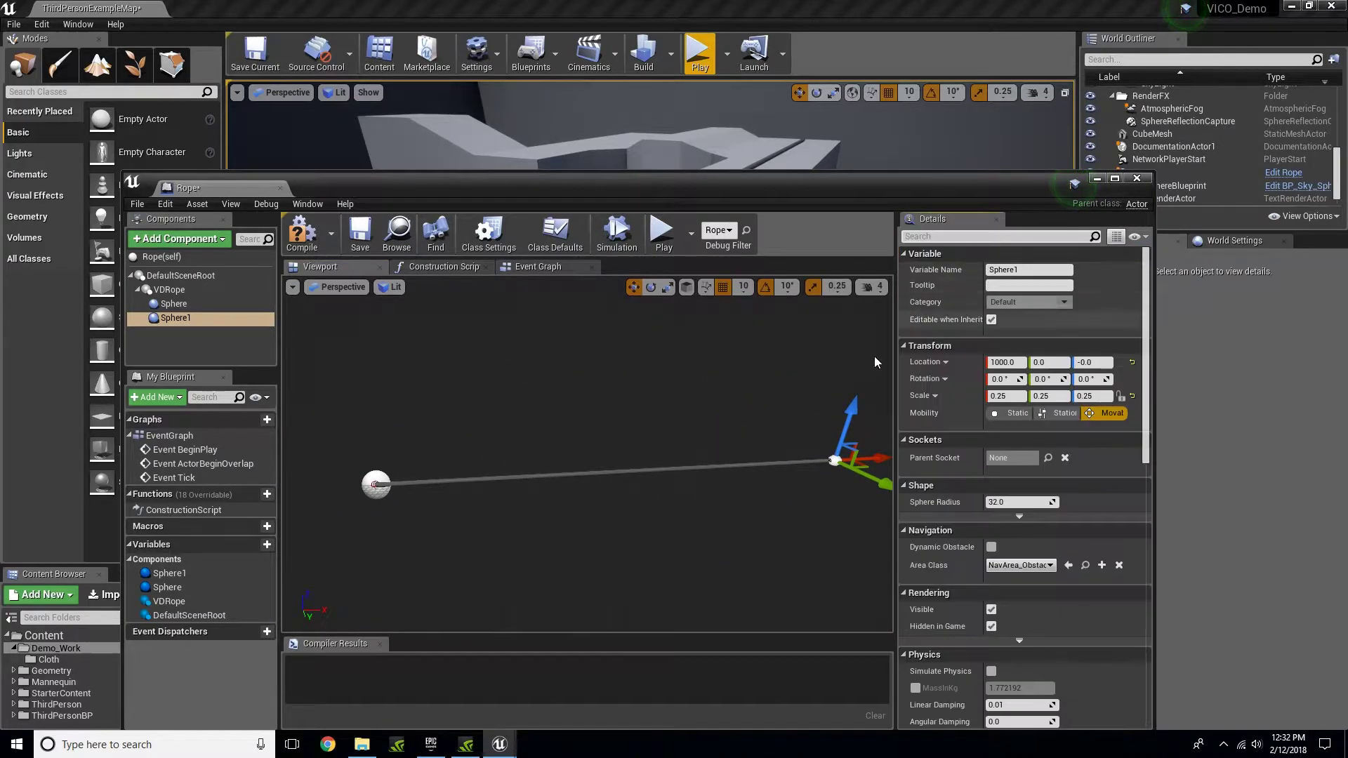
# Step: Select the VDRope component and compile the Rope blueprint
pyautogui.click(618, 467)
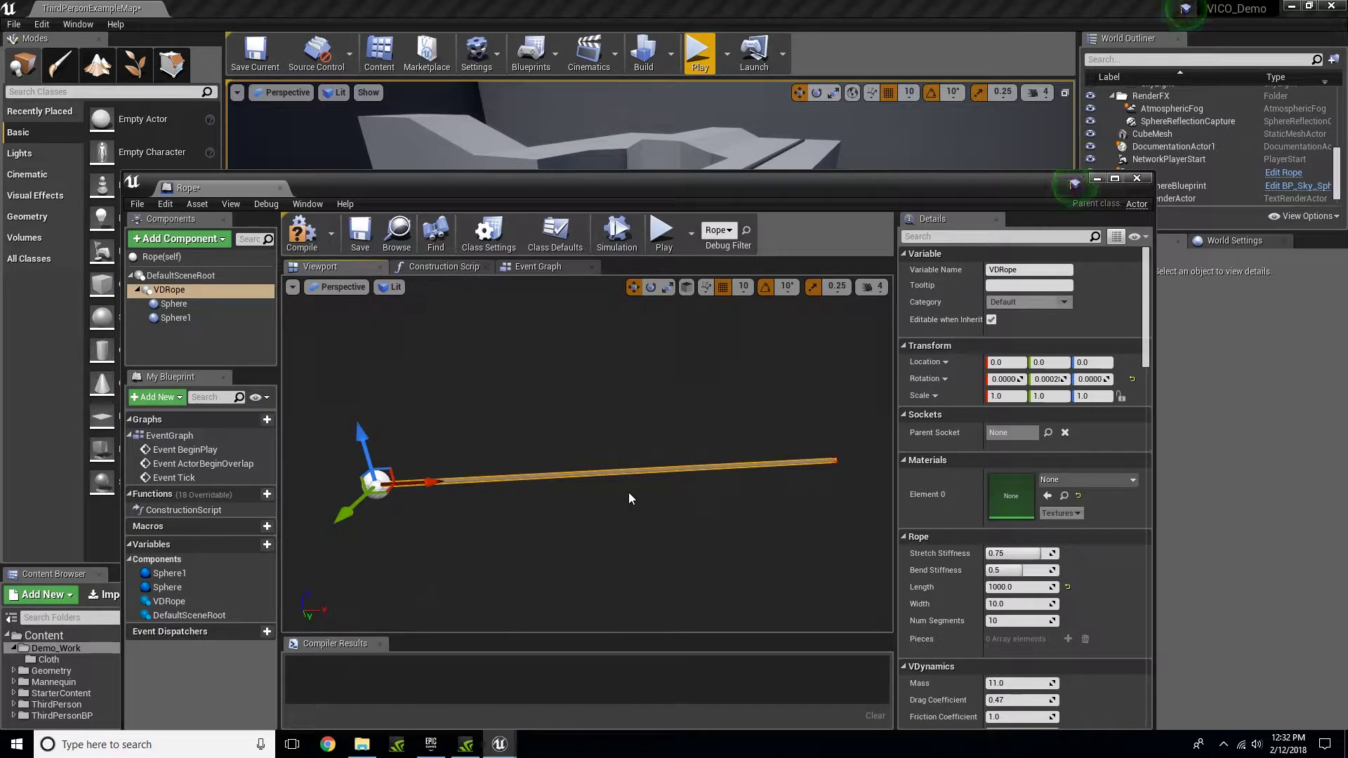
pyautogui.moveTo(642, 499); pyautogui.dragTo(551, 486, button='right')
pyautogui.click(308, 238)
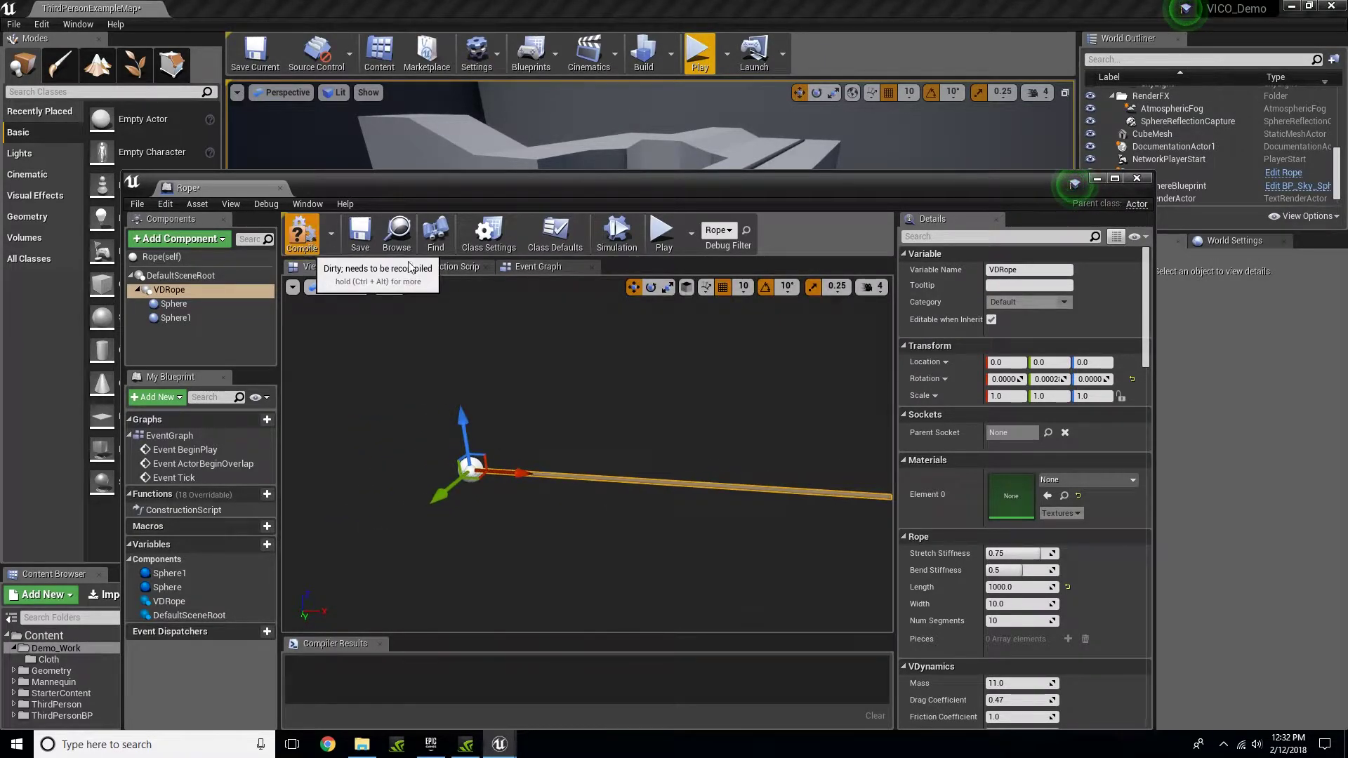
# Step: Move the Rope actor in the level along Y to 970, away from the staircase
pyautogui.moveTo(865, 193); pyautogui.dragTo(794, 607)
pyautogui.click(703, 64)
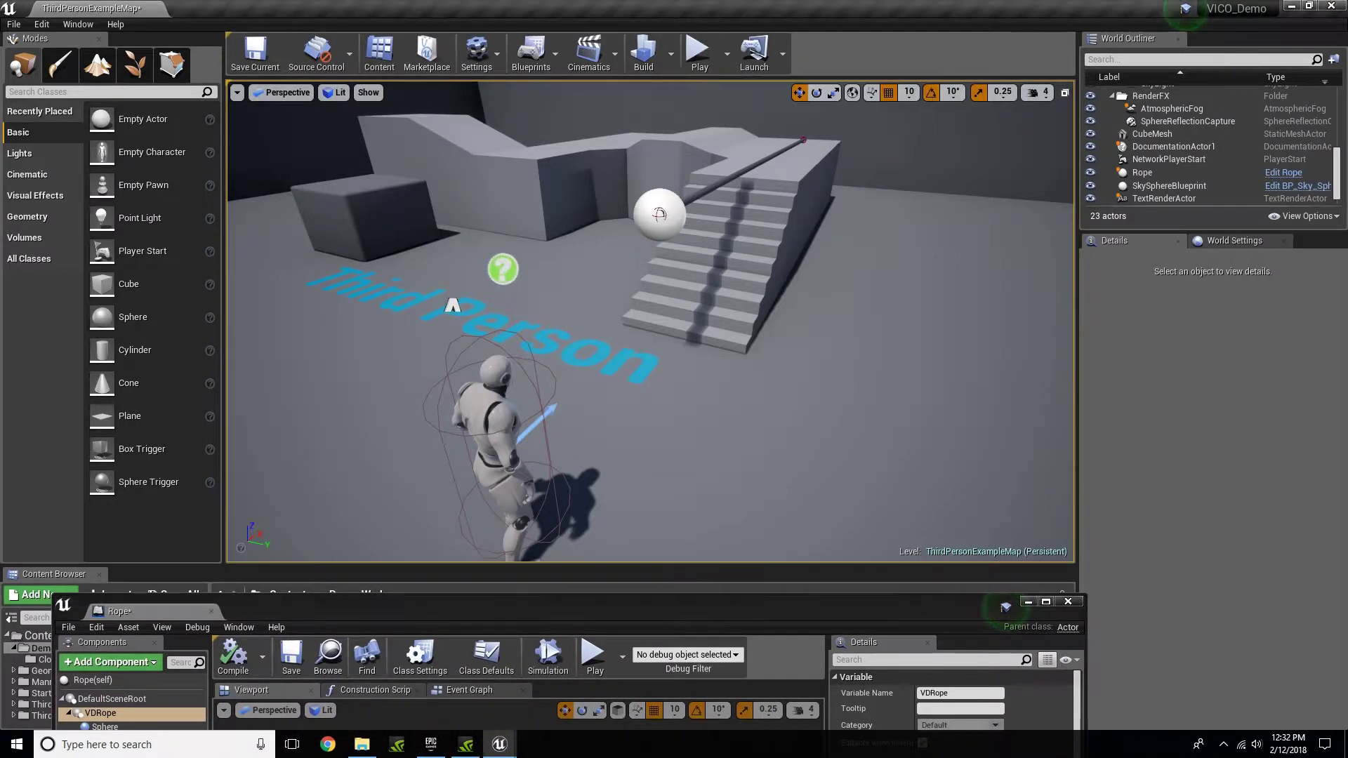
pyautogui.click(660, 214)
pyautogui.press('f')
pyautogui.moveTo(432, 230); pyautogui.dragTo(973, 213)
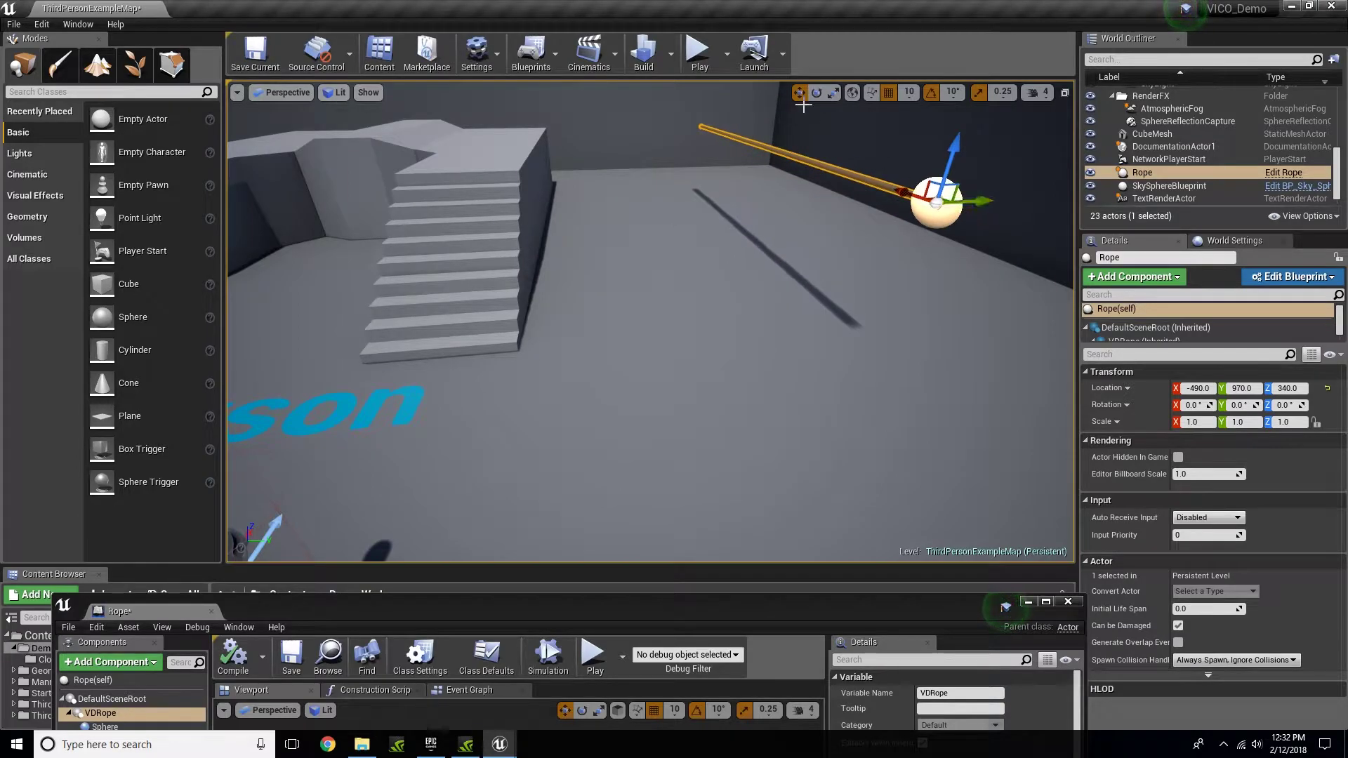
# Step: Play the level, walk the character around the suspended rope to examine how it hangs, and stop the session
pyautogui.click(698, 52)
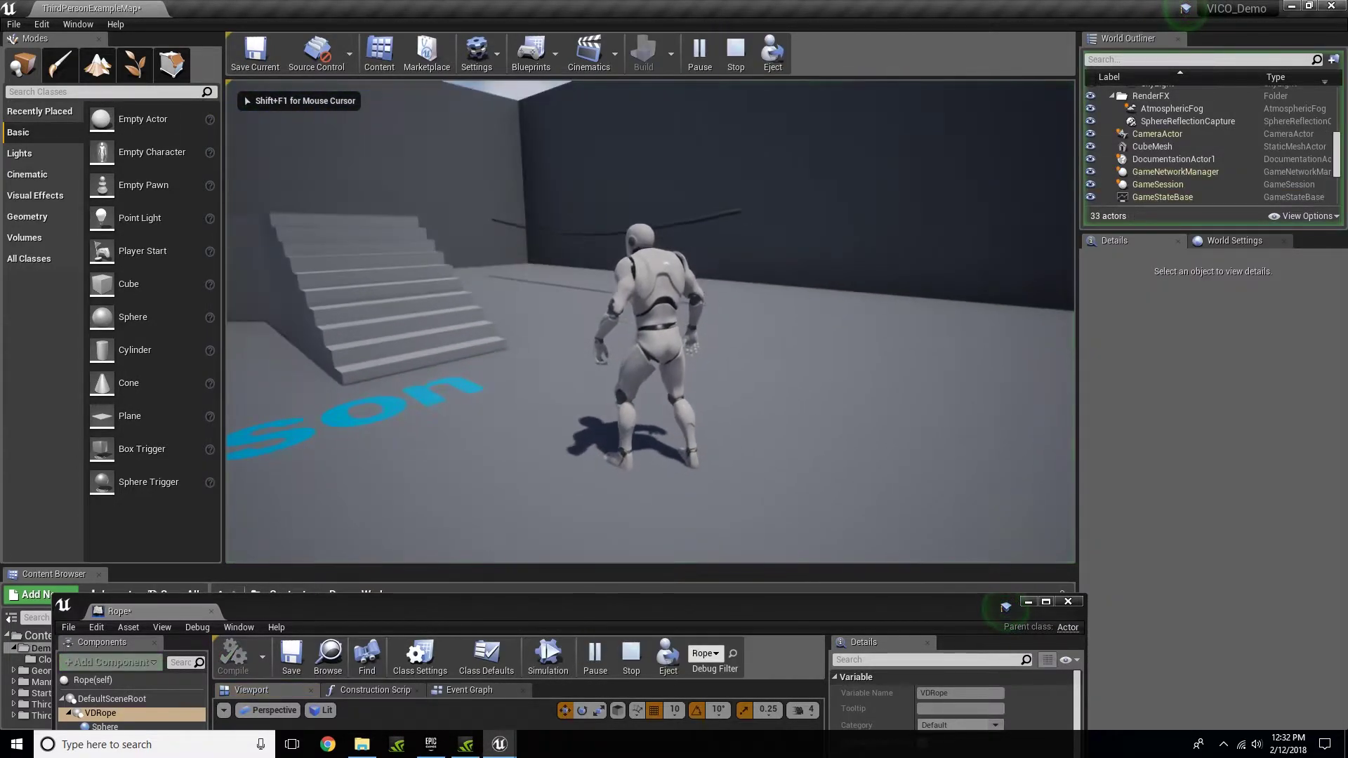
pyautogui.press('w')
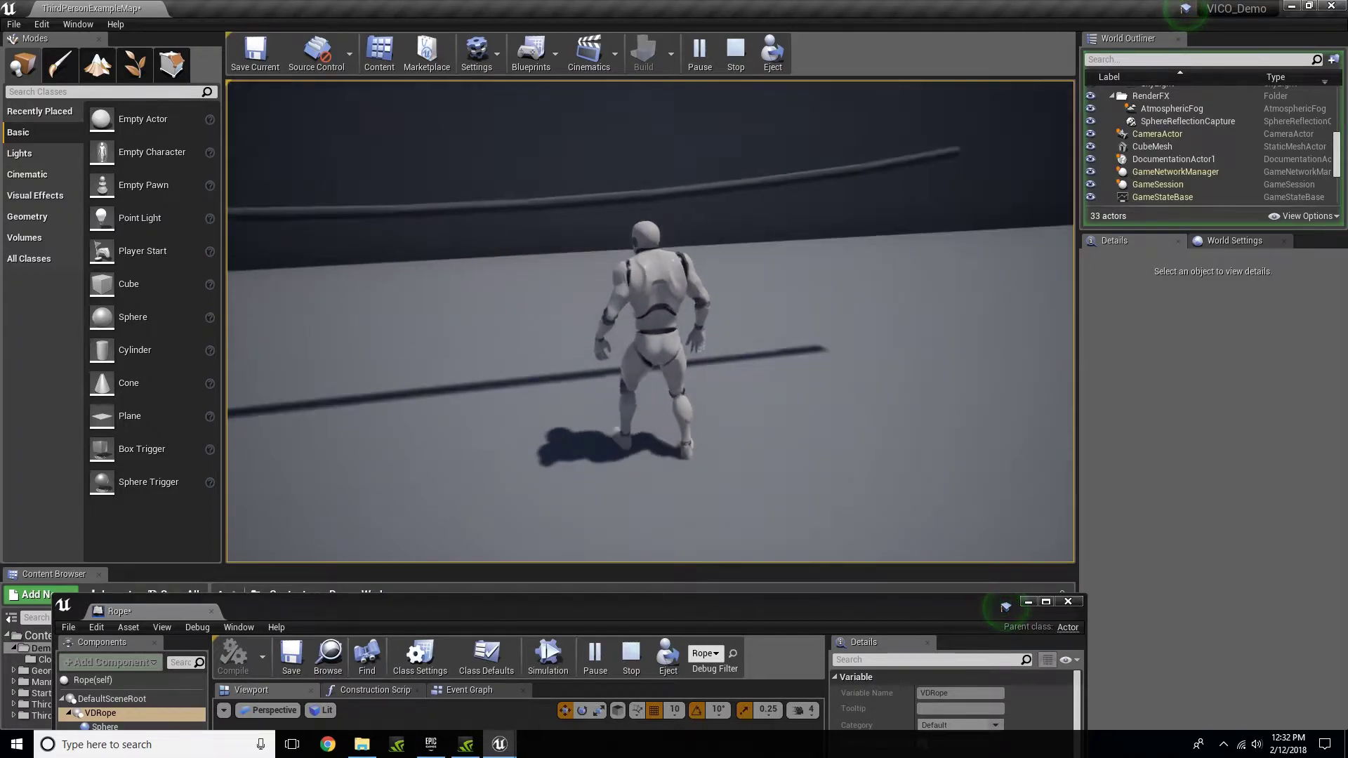
pyautogui.press('w')
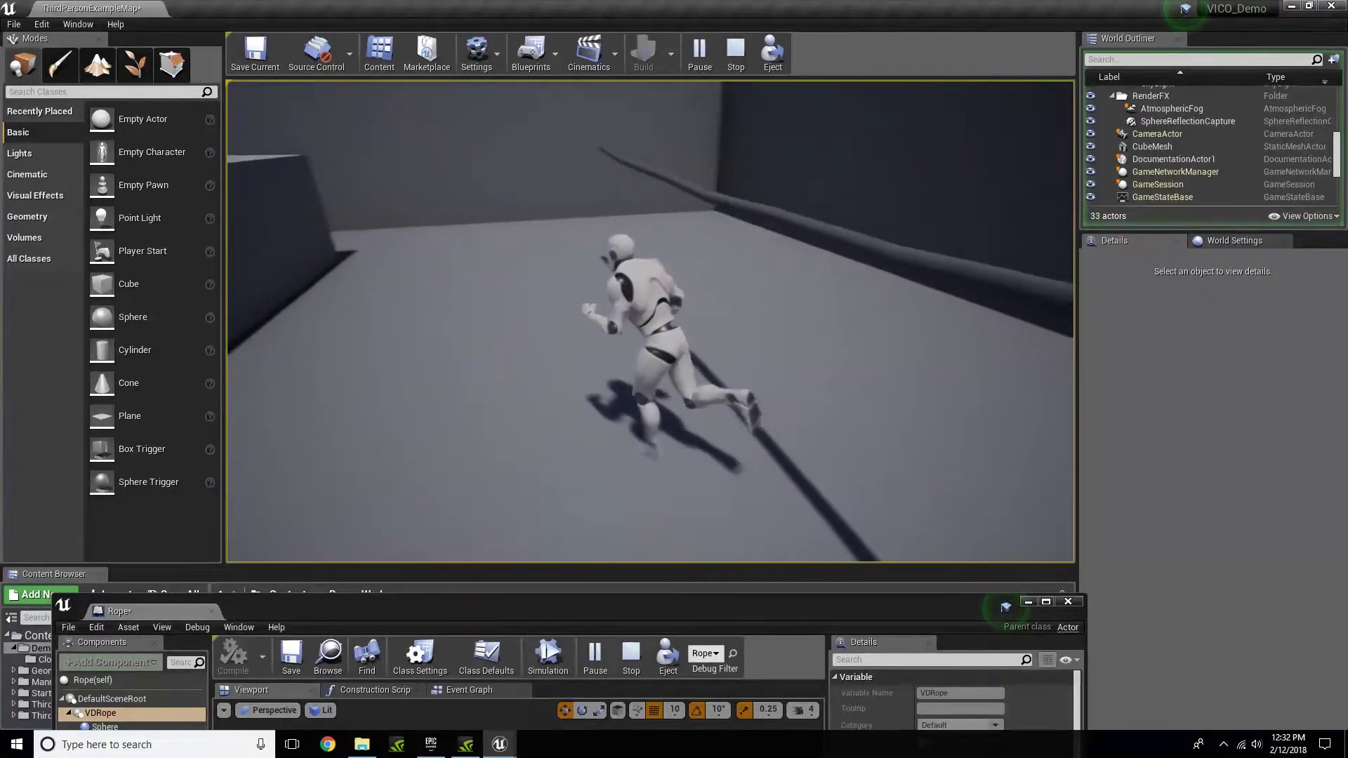
pyautogui.press('d')
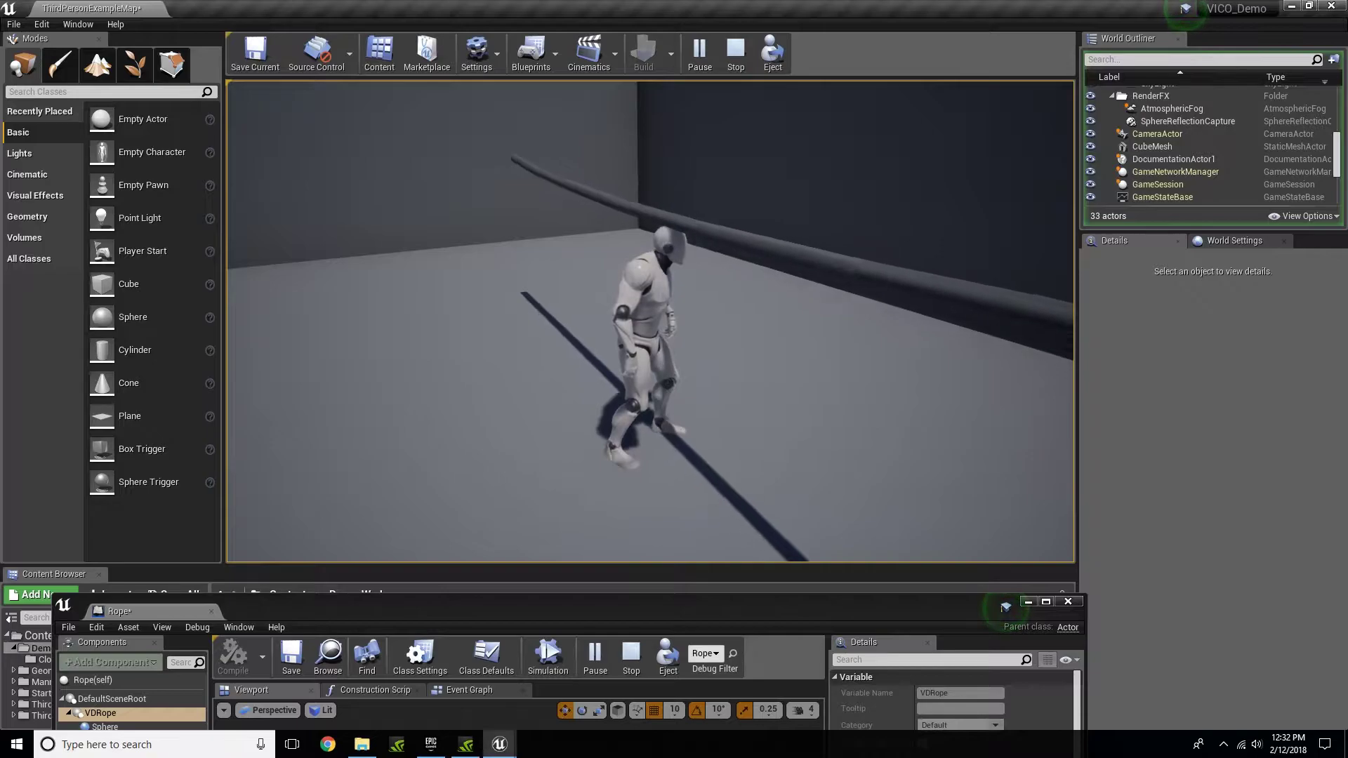
pyautogui.press('s')
pyautogui.press('d')
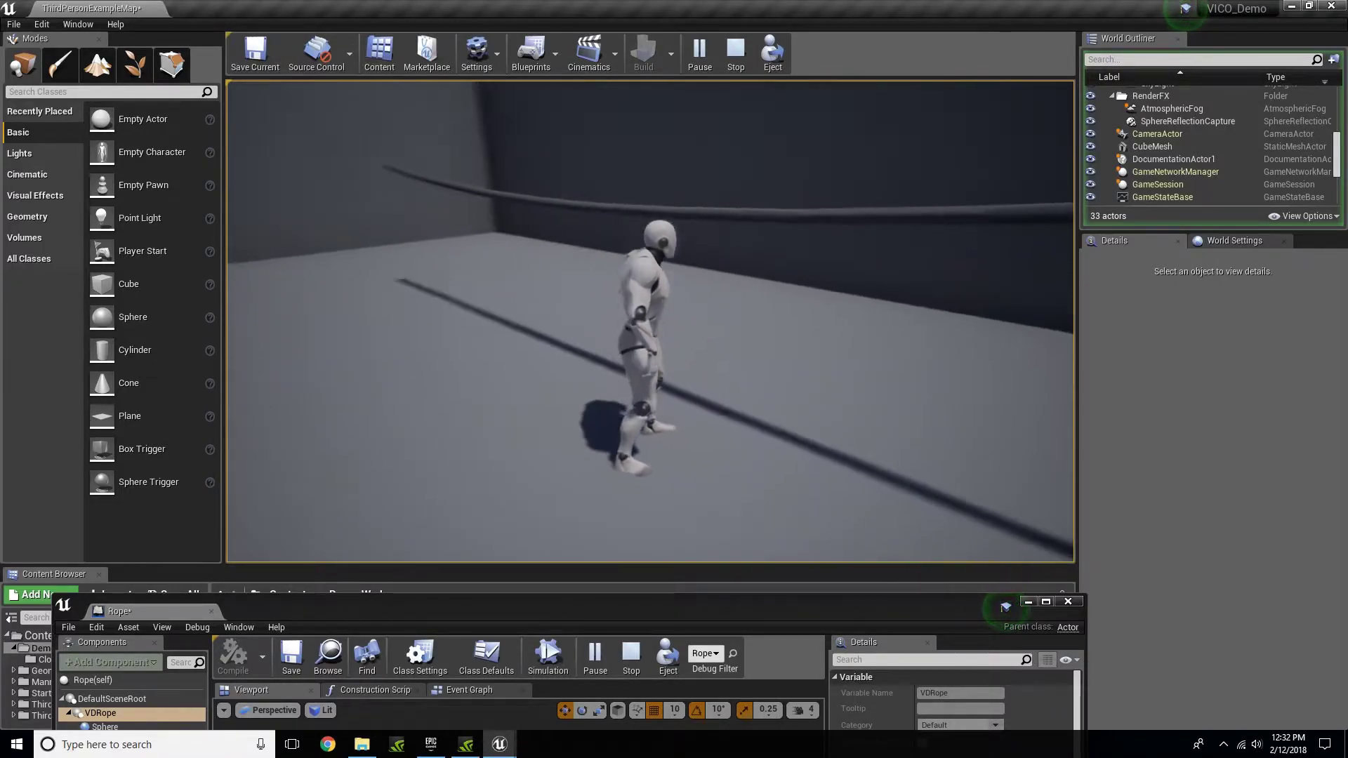
pyautogui.press('a')
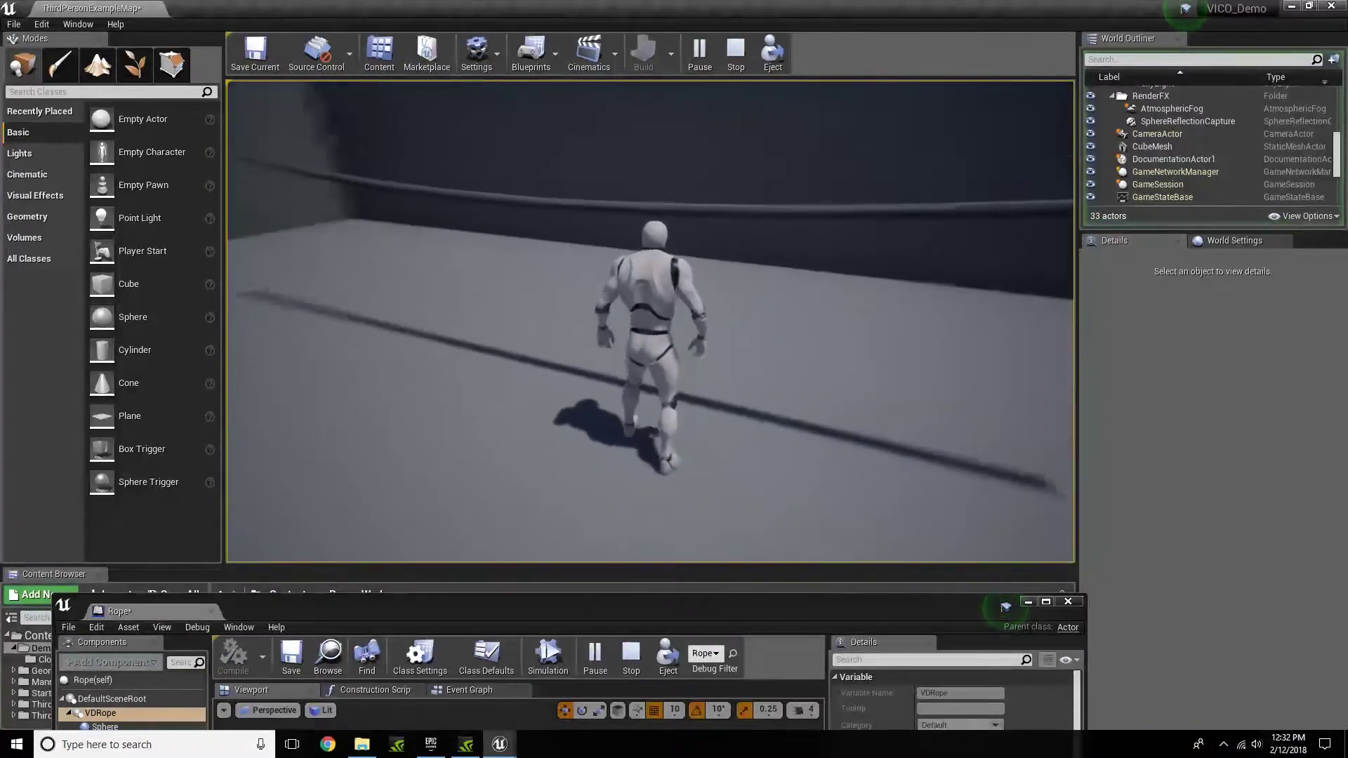
pyautogui.press('w')
pyautogui.press('Escape')
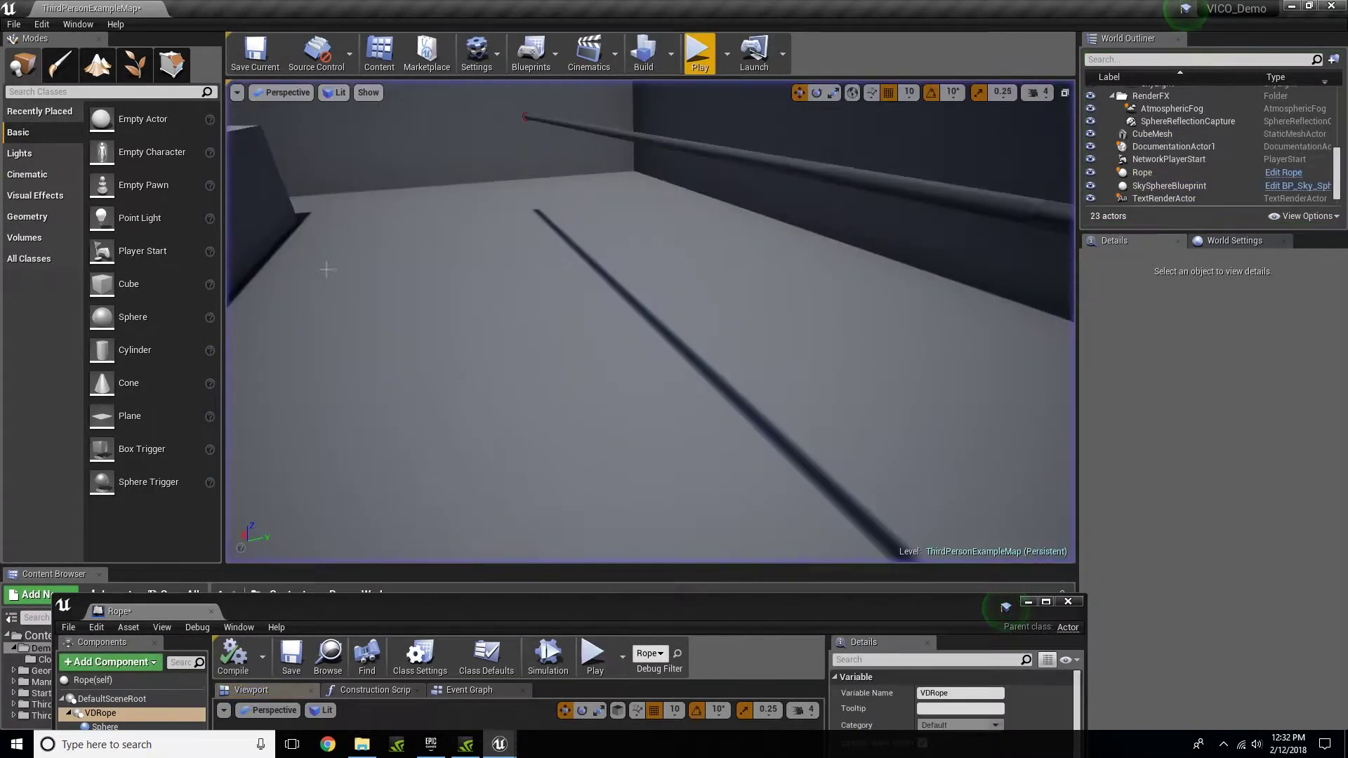
# Step: Set the VDRope component's Num Segments to 30 and recompile the Rope blueprint
pyautogui.moveTo(714, 615); pyautogui.dragTo(724, 142)
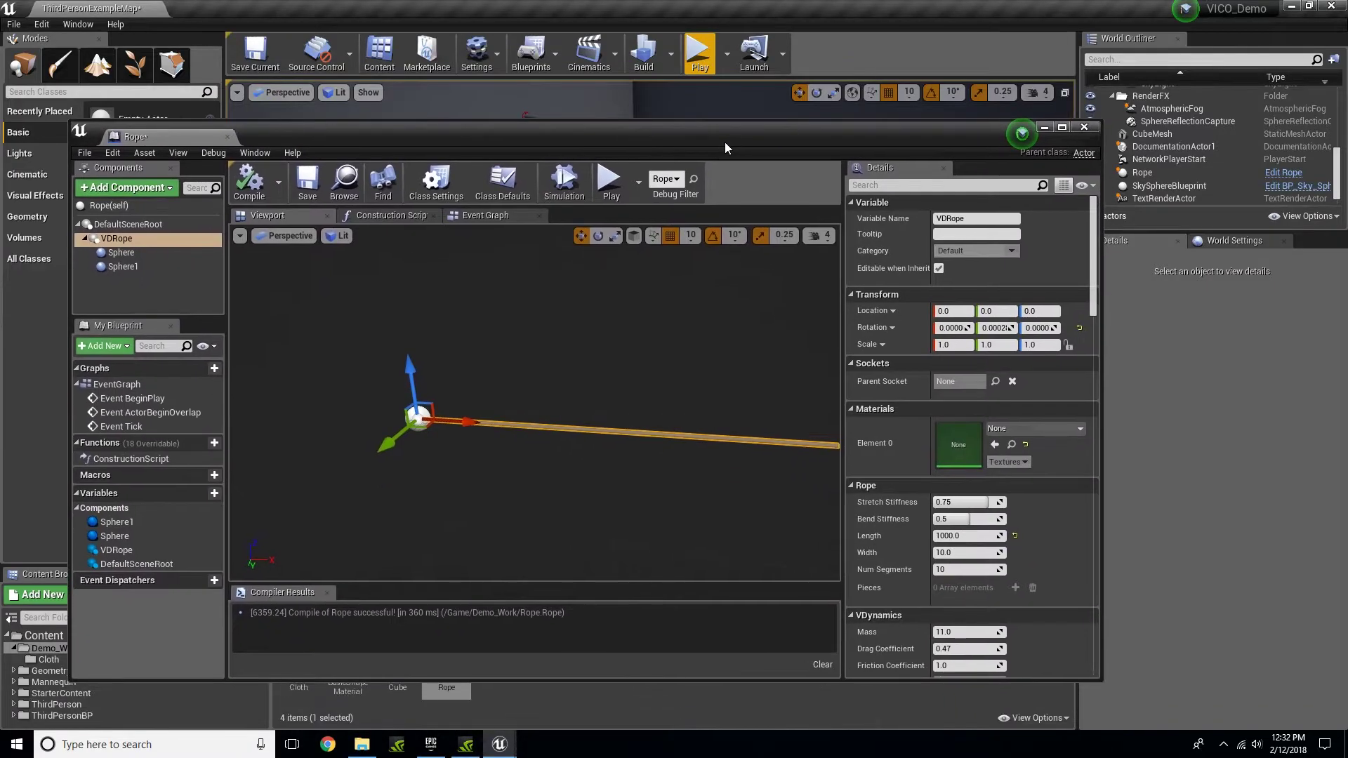
pyautogui.click(961, 570)
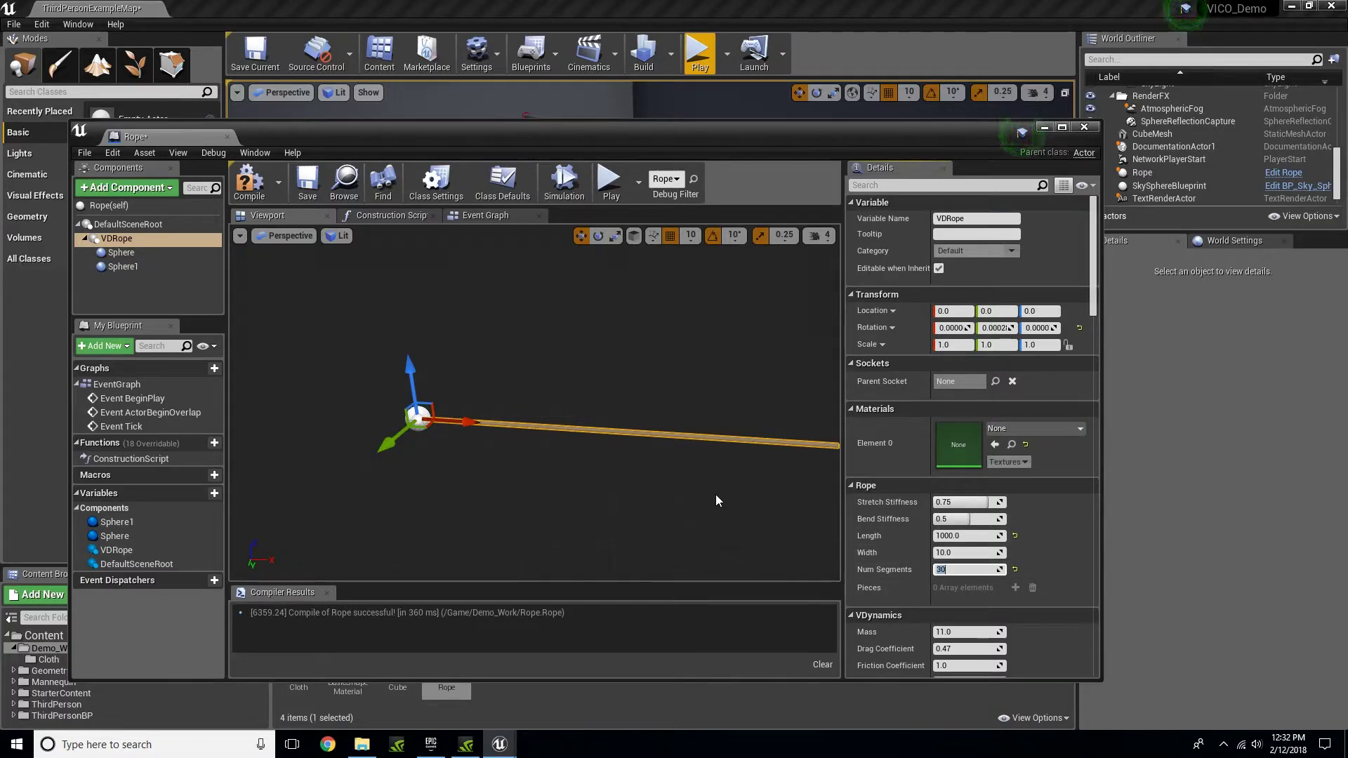
pyautogui.moveTo(716, 496); pyautogui.dragTo(765, 505, button='right')
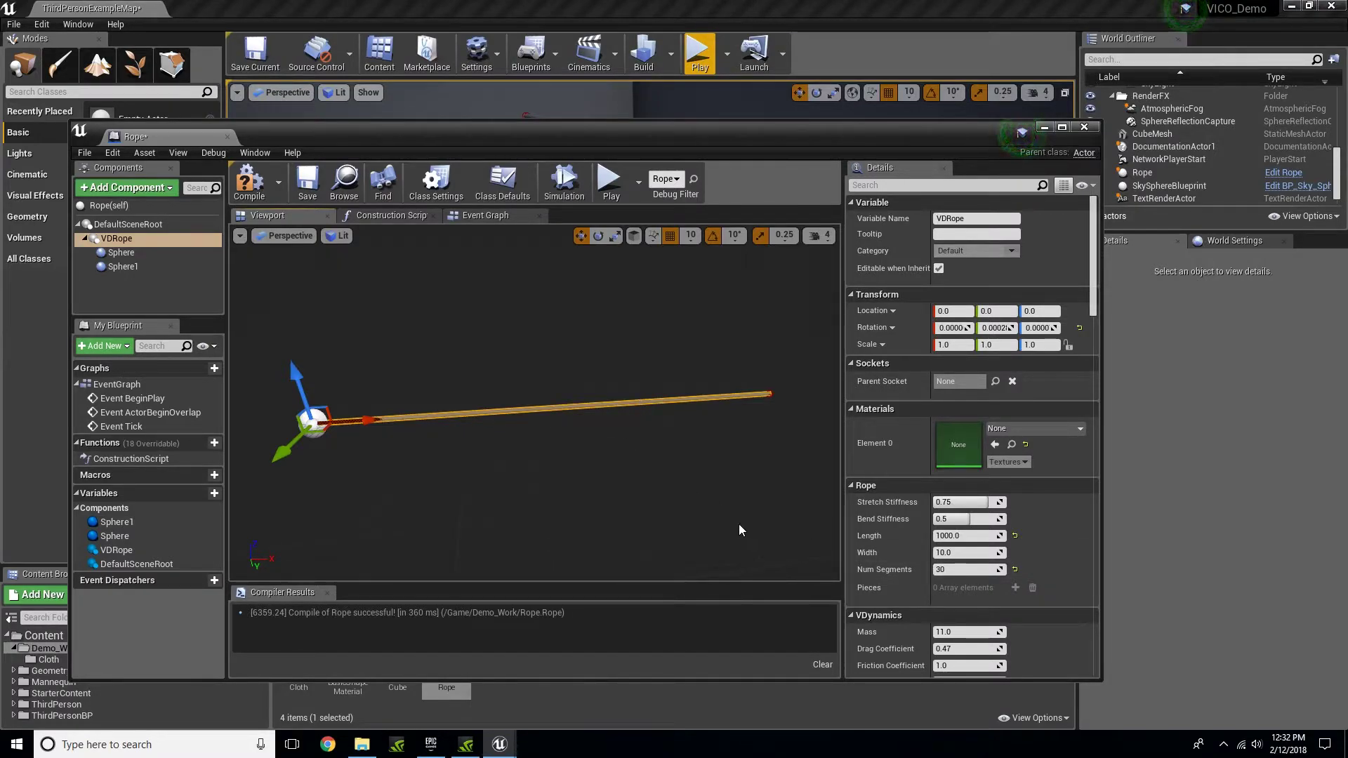
pyautogui.click(250, 188)
# Step: Play the level, walk the character up to the rope to examine how its 30 segments bend, and stop the session
pyautogui.moveTo(492, 133); pyautogui.dragTo(462, 597)
pyautogui.click(700, 53)
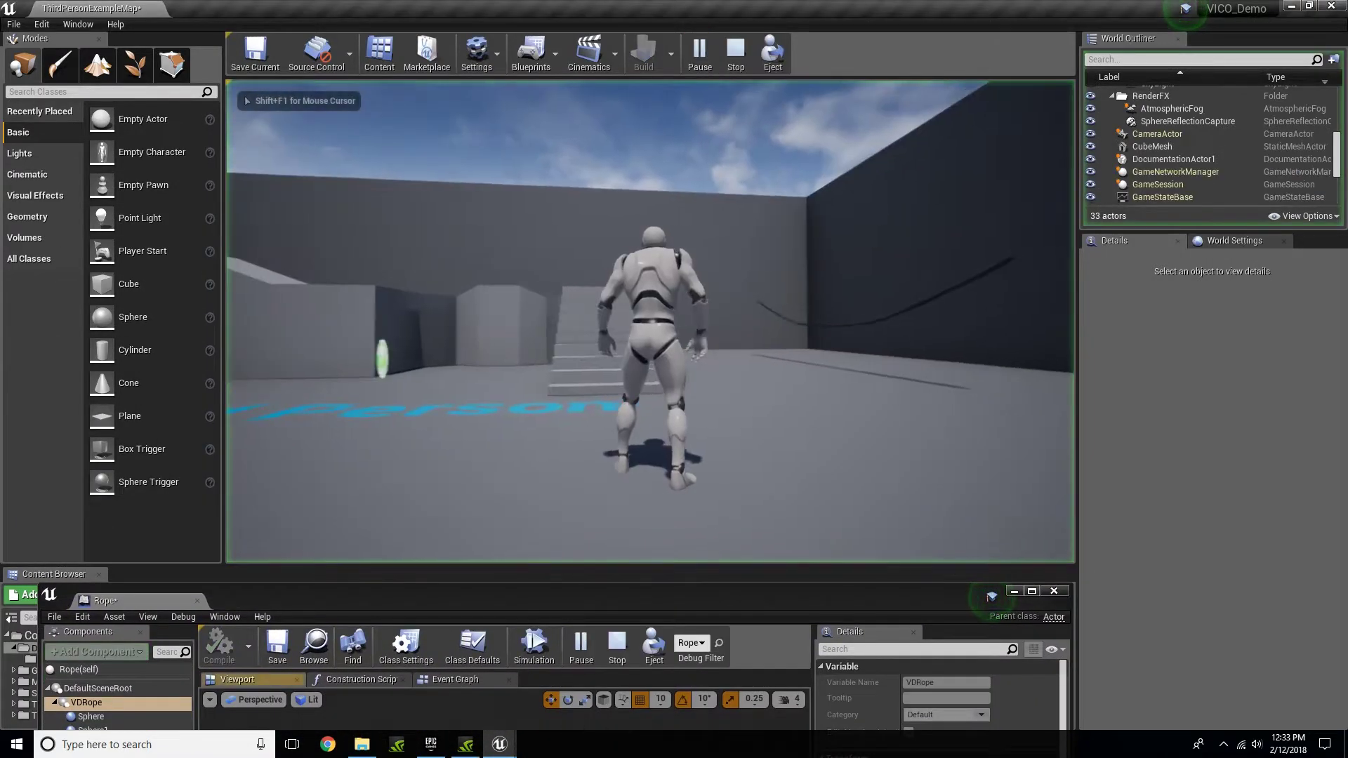
pyautogui.press('w')
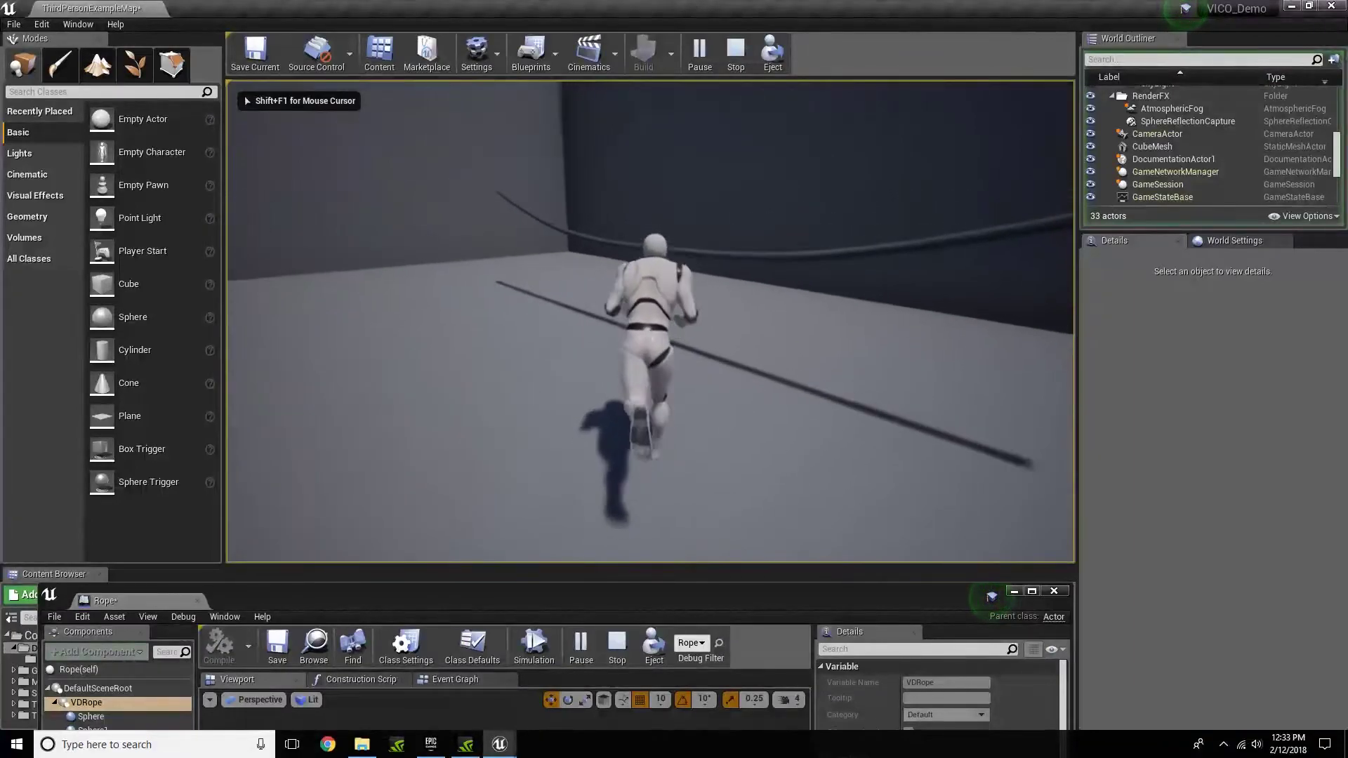
pyautogui.press('a')
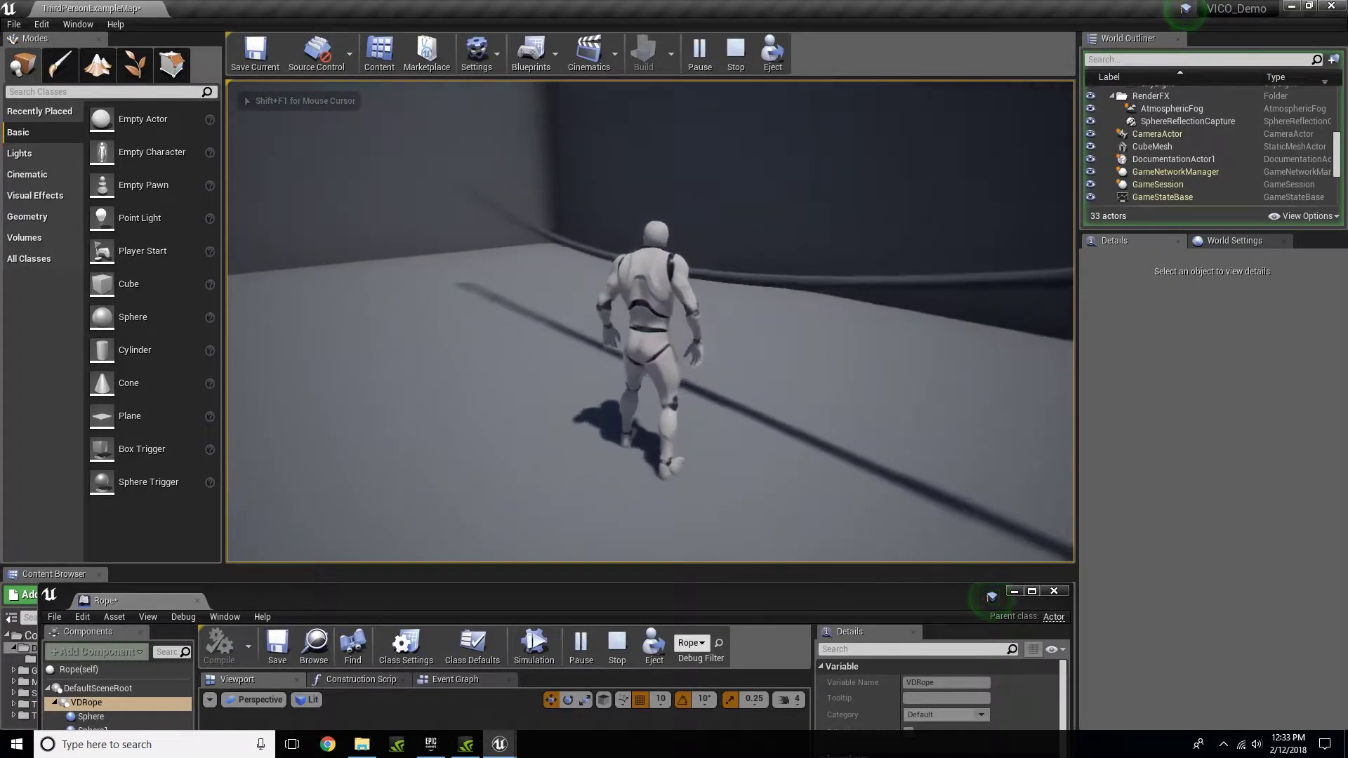
pyautogui.press('w')
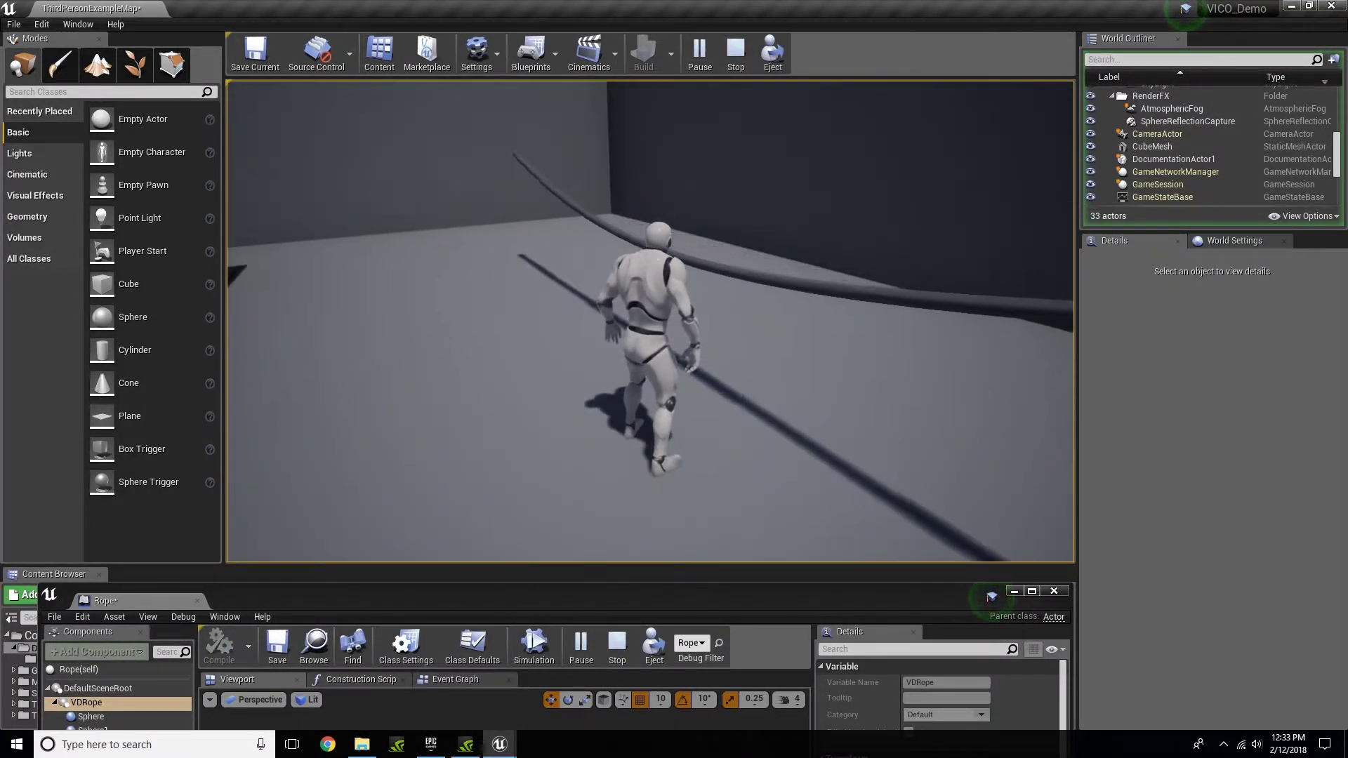
pyautogui.press('w')
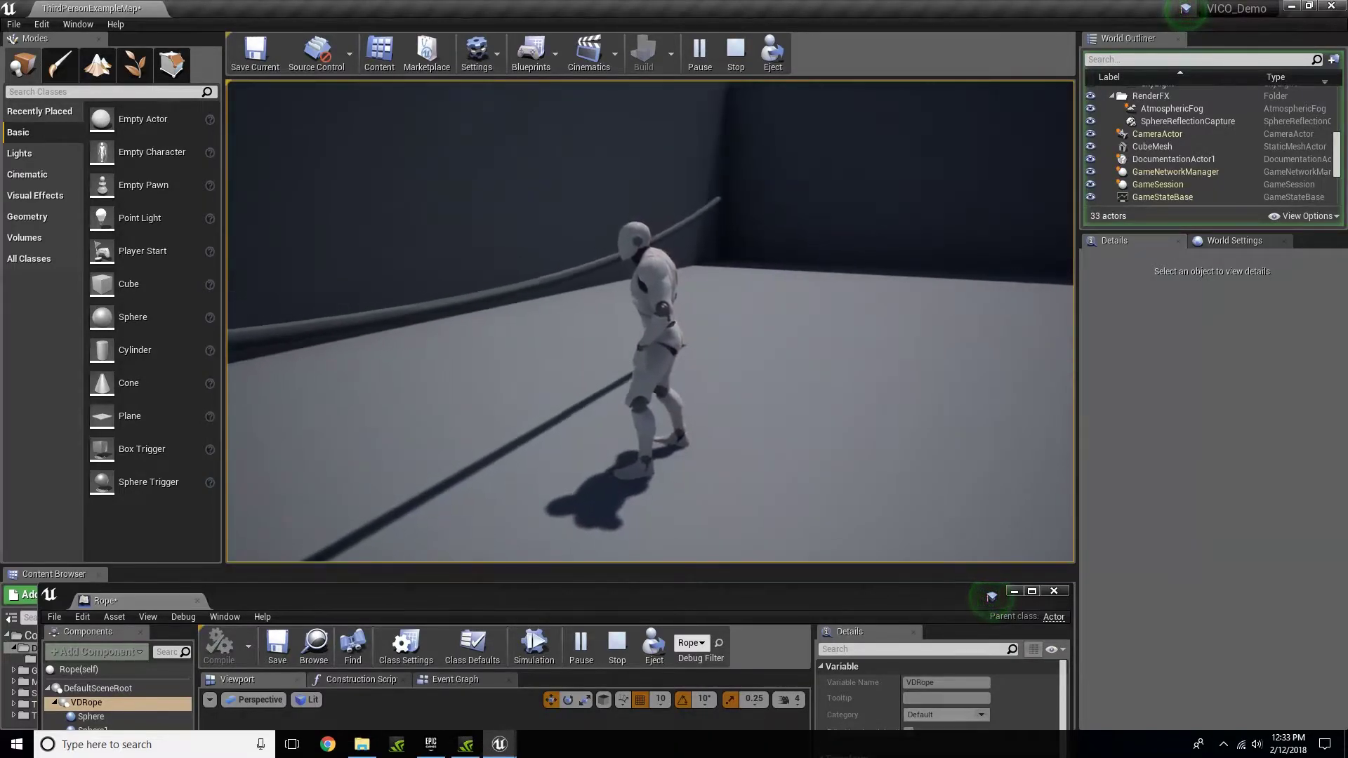
pyautogui.press('w')
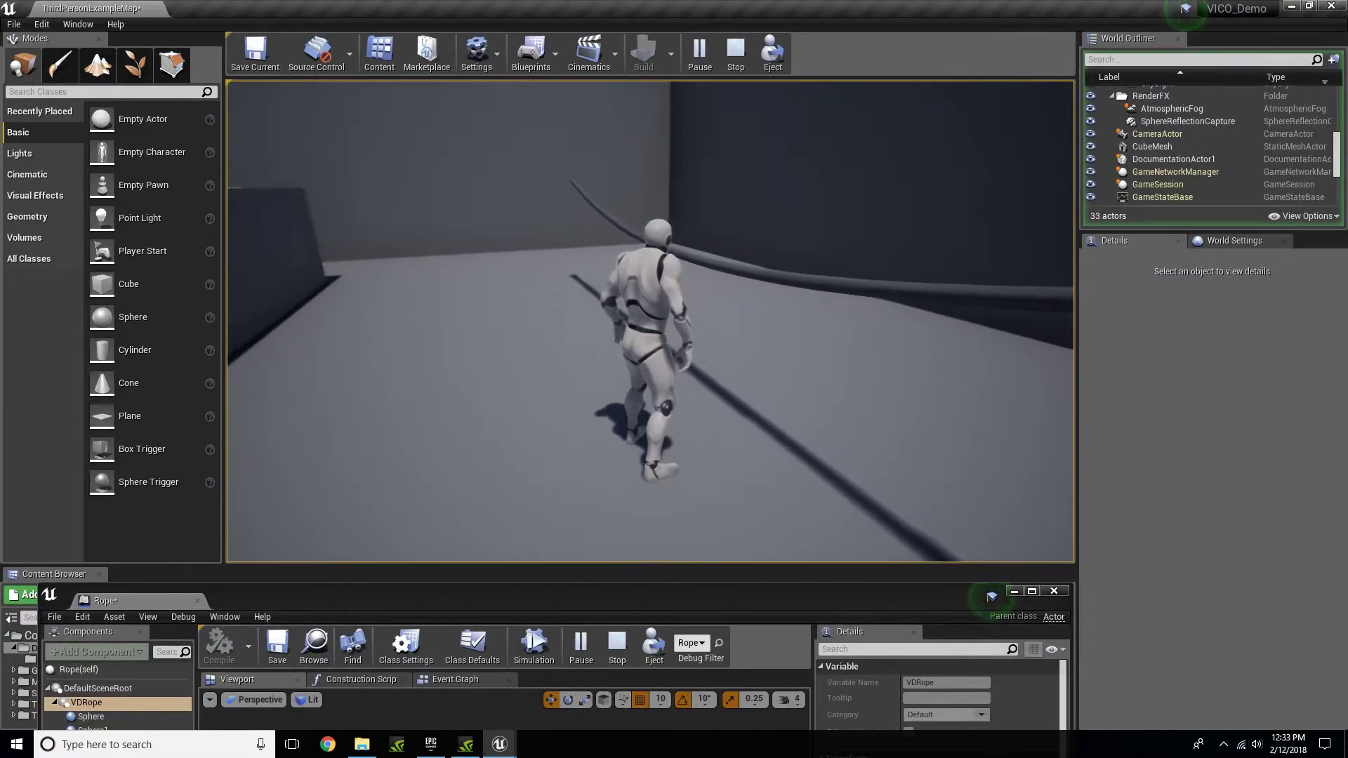
pyautogui.press('w')
pyautogui.press('Escape')
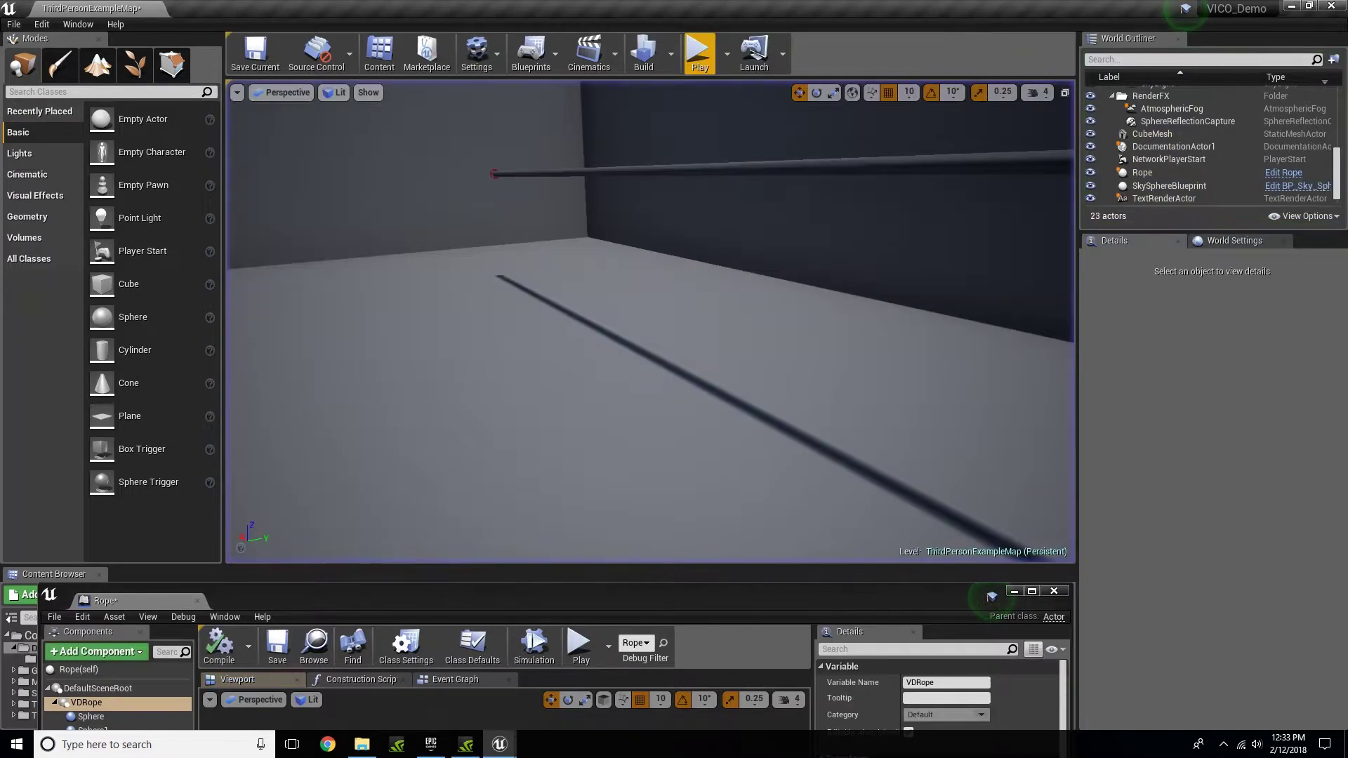
# Step: Enable Show Particles and Show Particle Indices in the VDRope's debug settings and inspect the numbered particles along the rope
pyautogui.moveTo(601, 613); pyautogui.dragTo(630, 156)
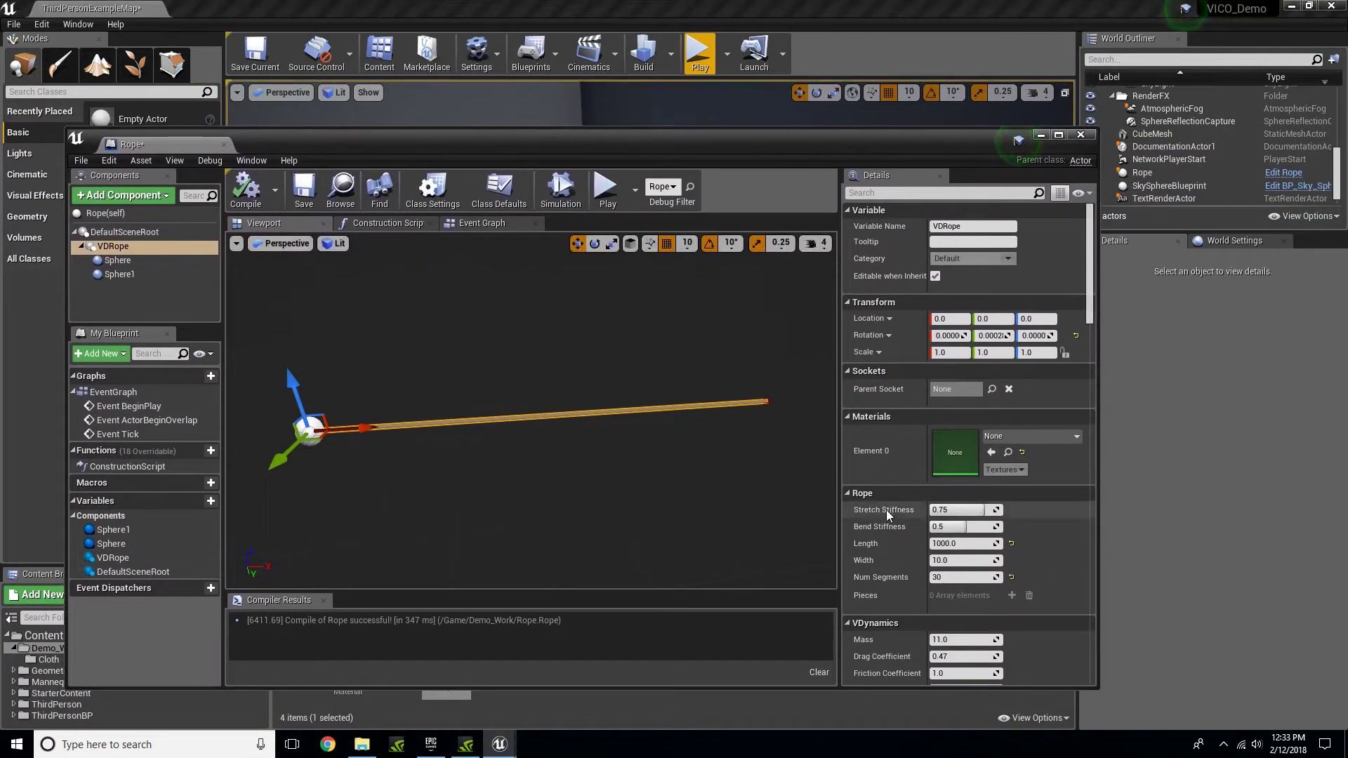
pyautogui.scroll(-10, 1039, 566)
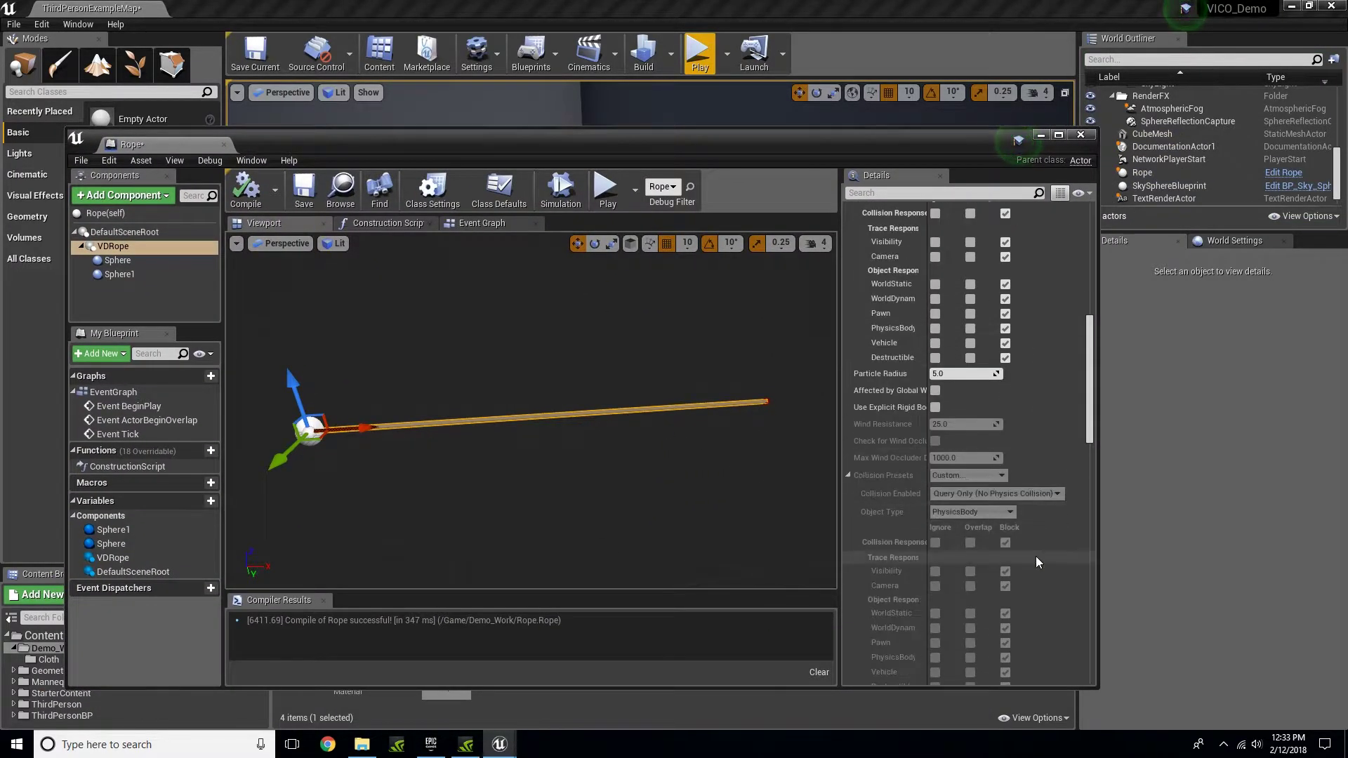
pyautogui.scroll(-10, 1035, 556)
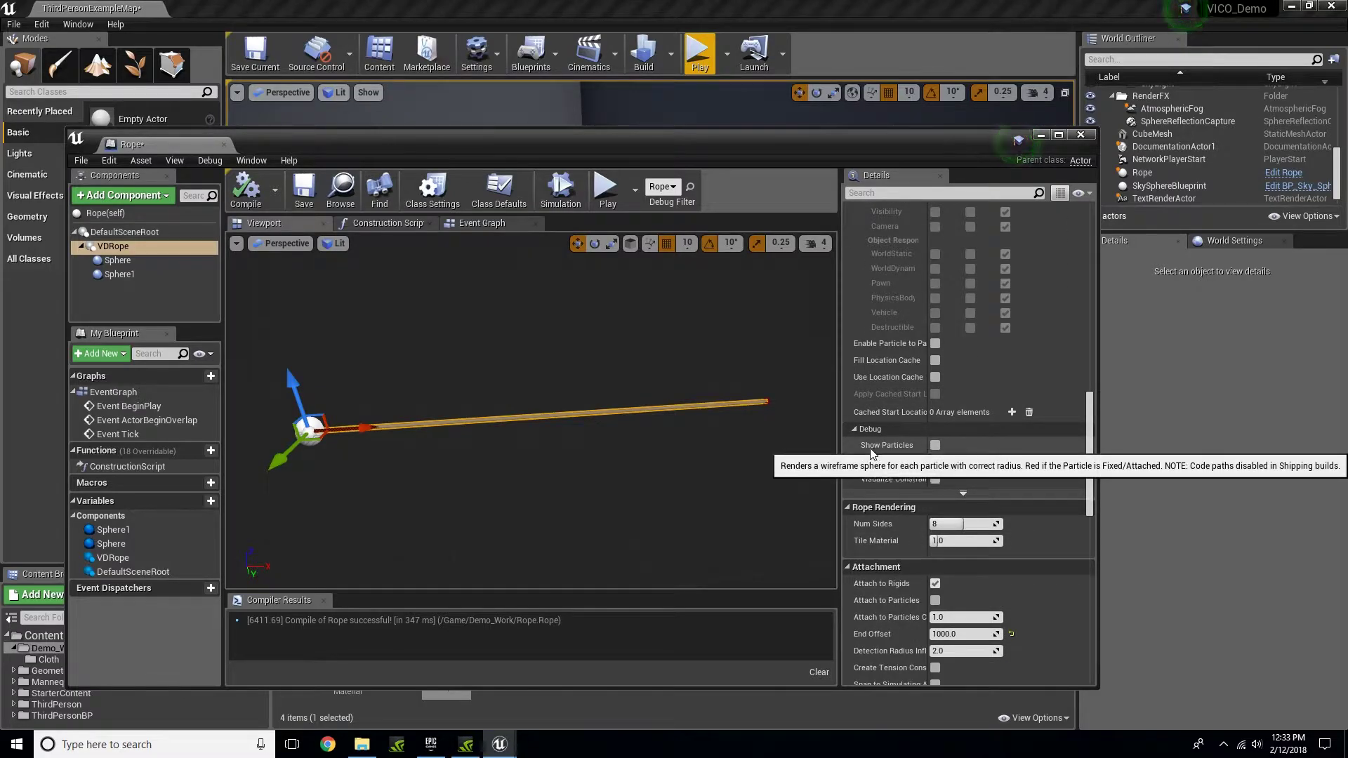
pyautogui.click(935, 446)
pyautogui.click(936, 462)
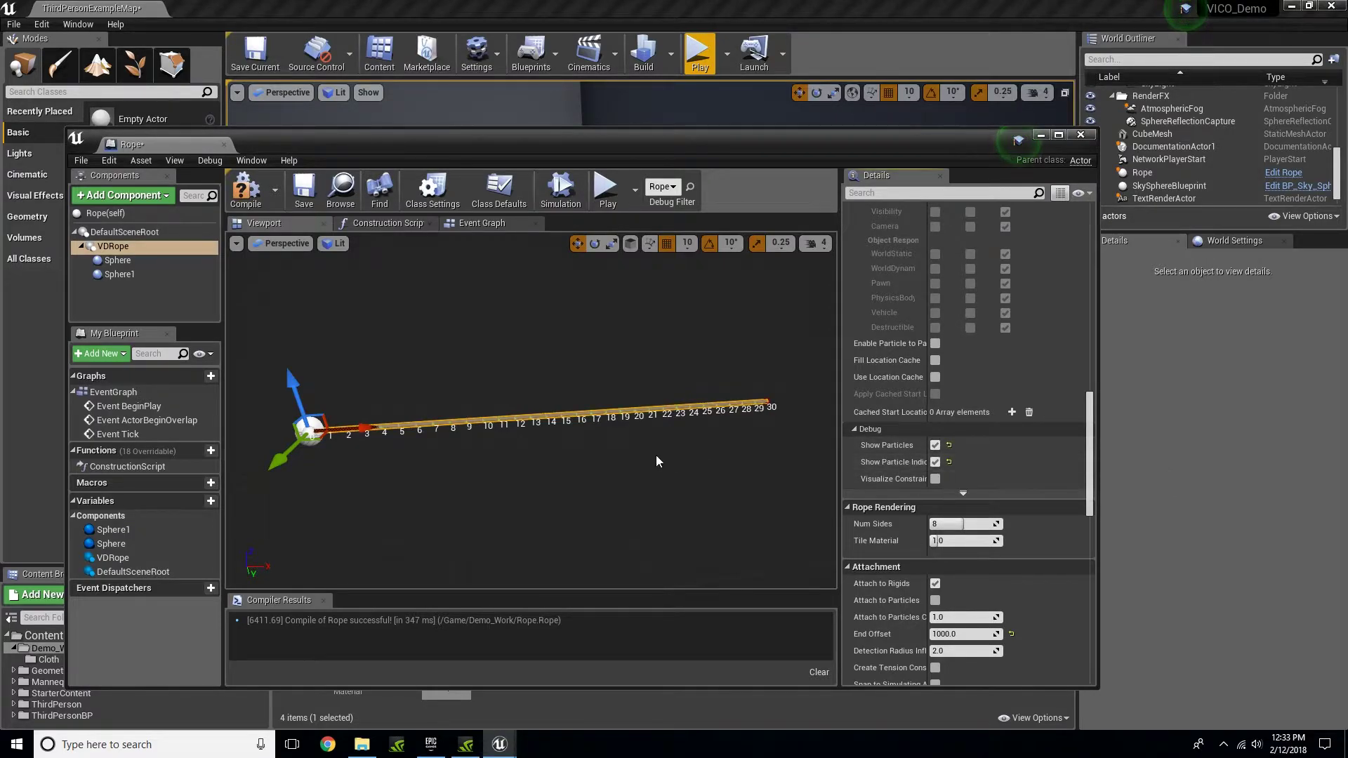
pyautogui.moveTo(656, 462); pyautogui.dragTo(492, 509, button='right')
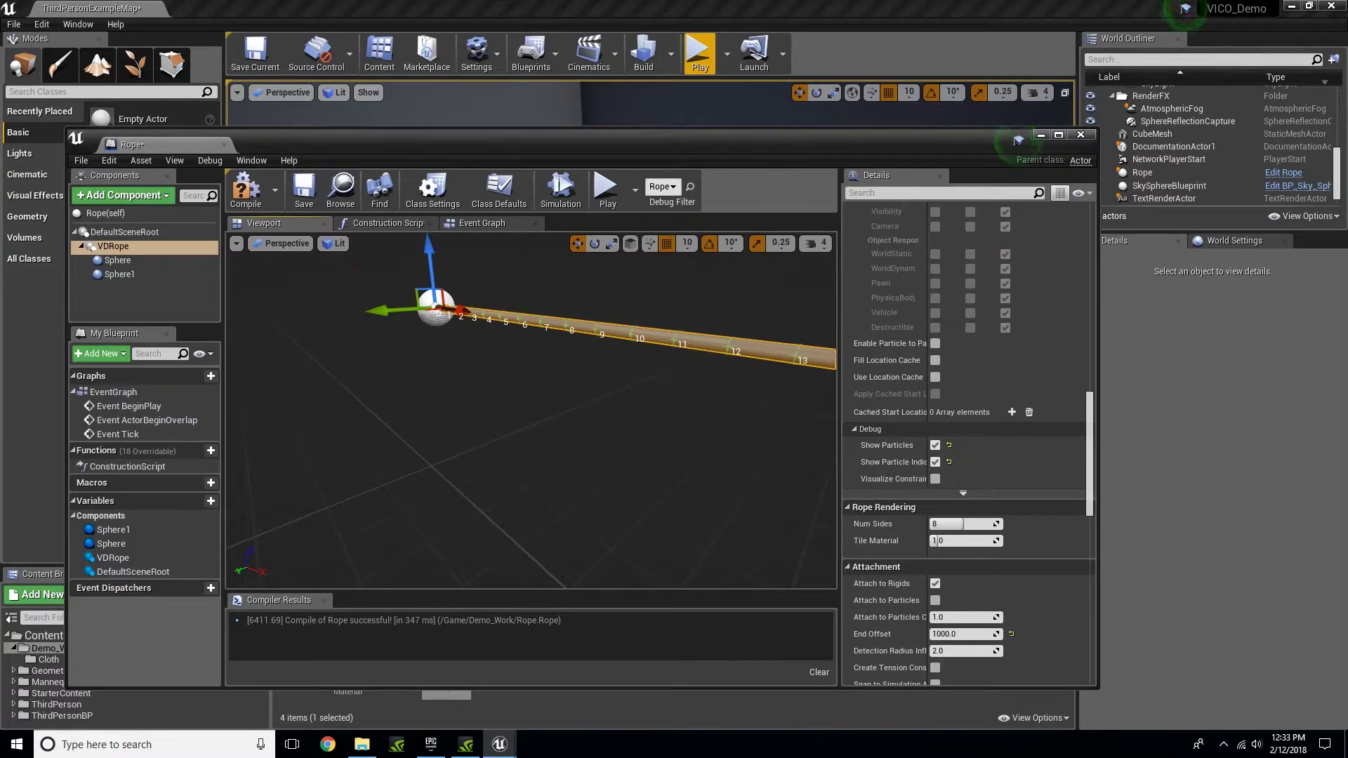
pyautogui.moveTo(654, 387); pyautogui.dragTo(746, 392, button='right')
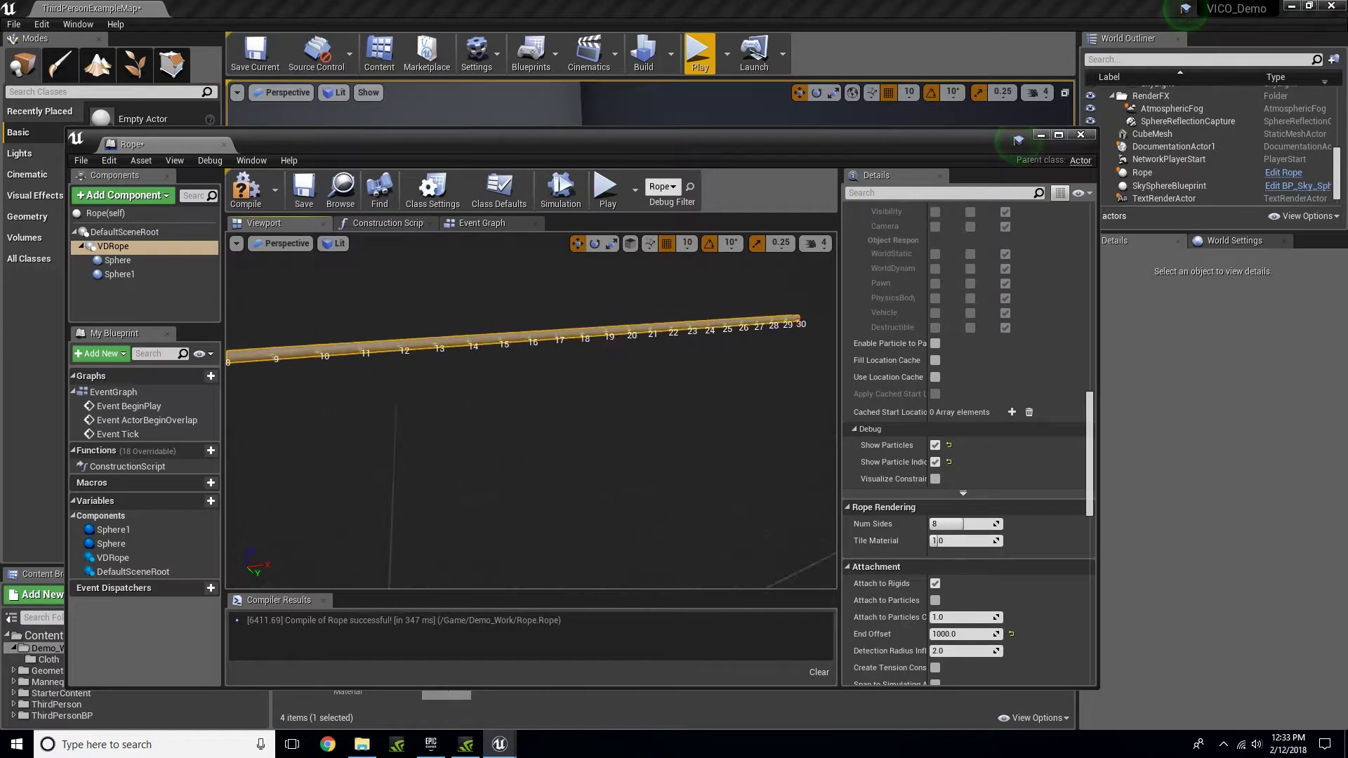
# Step: Play the level and walk the character to the hanging rope to examine its free and attached particle markers
pyautogui.moveTo(424, 136); pyautogui.dragTo(404, 592)
pyautogui.click(699, 53)
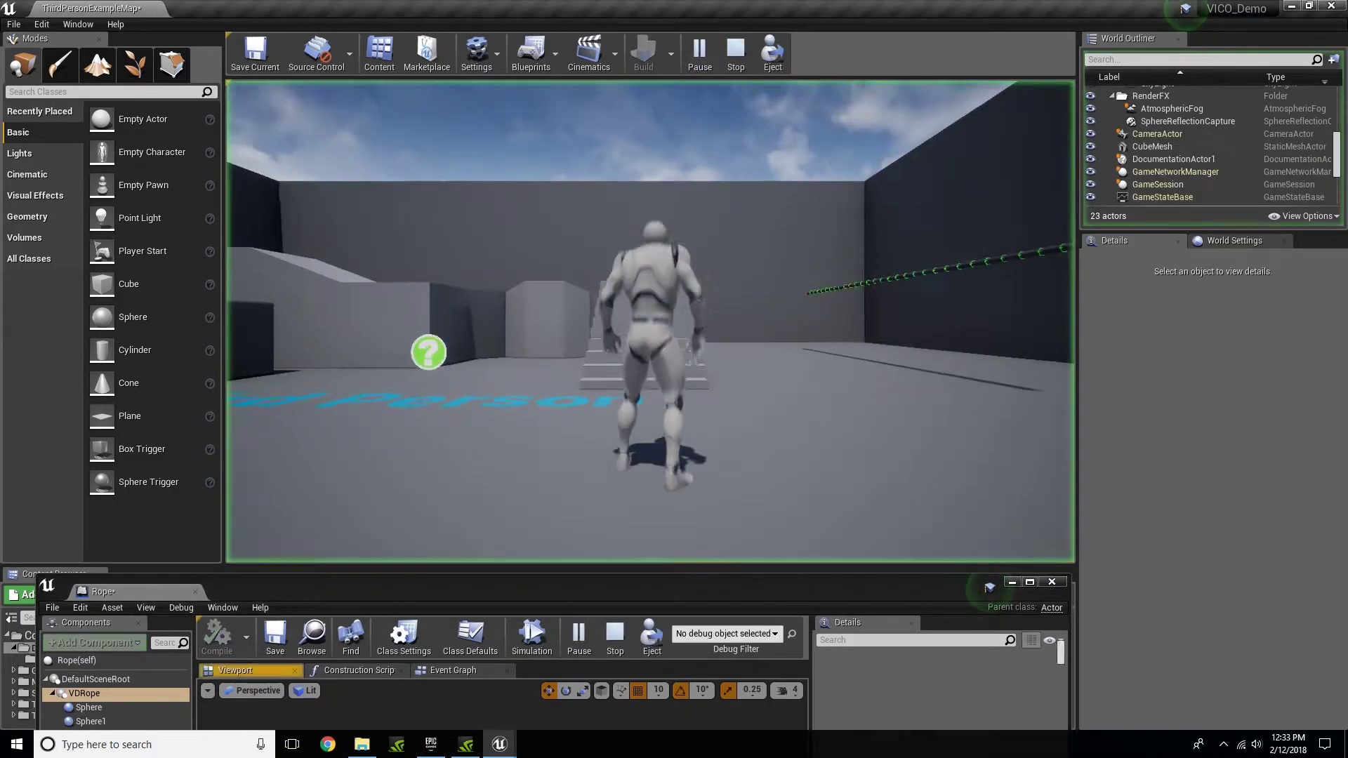
pyautogui.press('w')
pyautogui.press('a')
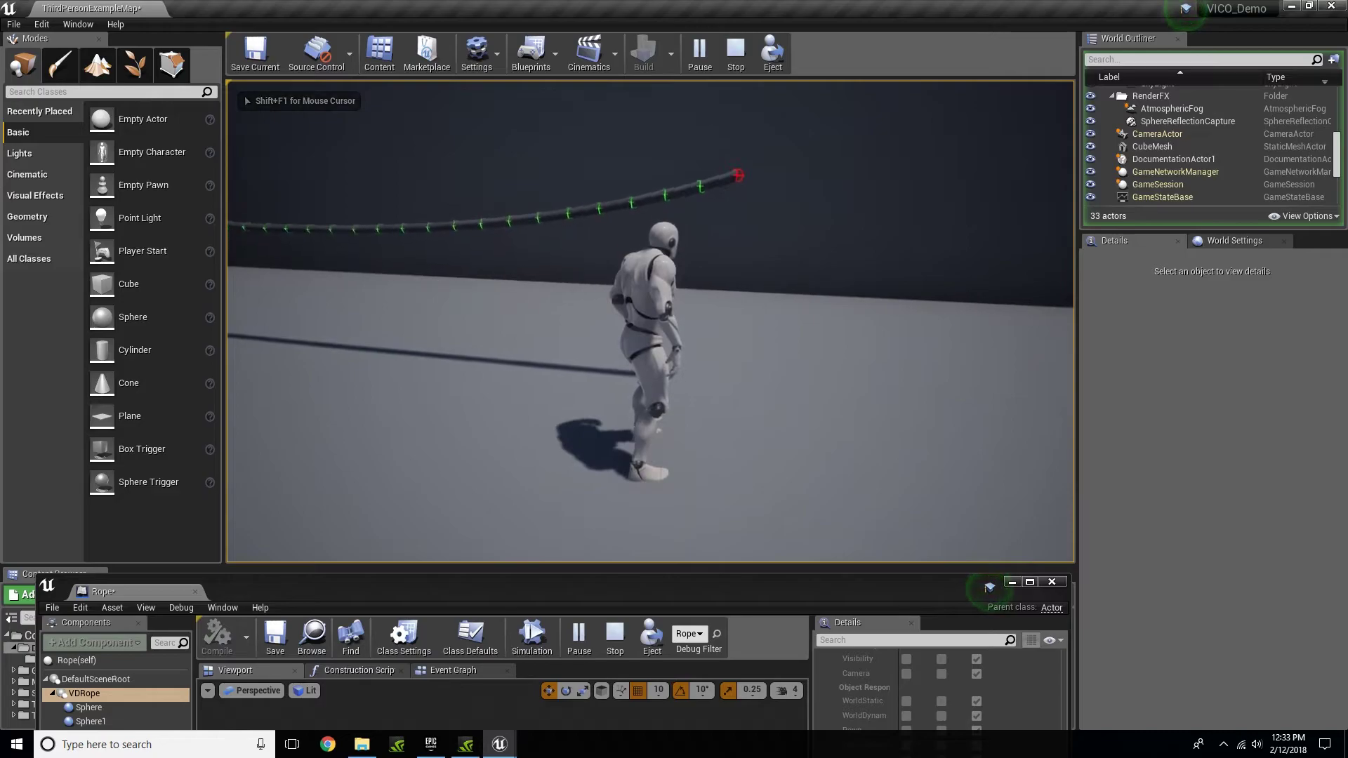
pyautogui.press('w')
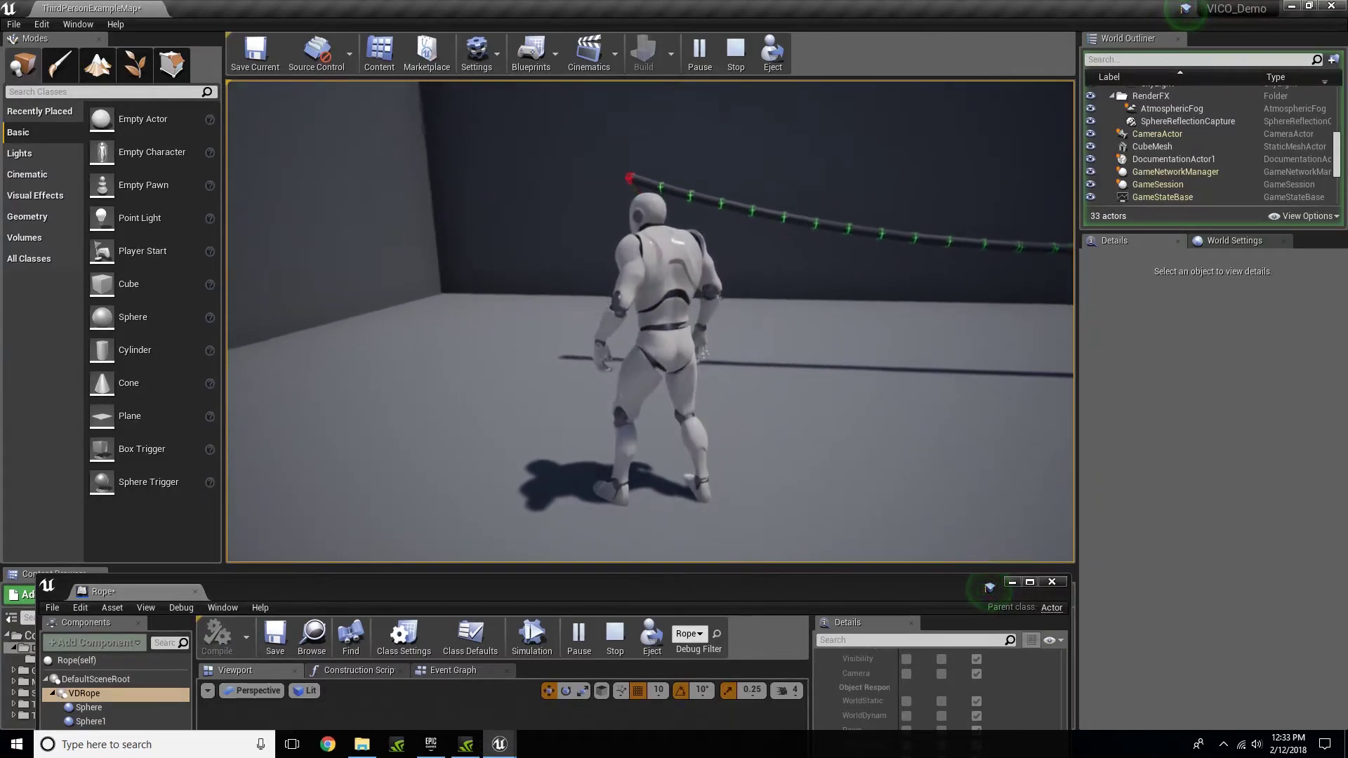
# Step: Run the character into the rope from several directions to test its collision response, and stop the session
pyautogui.press('d')
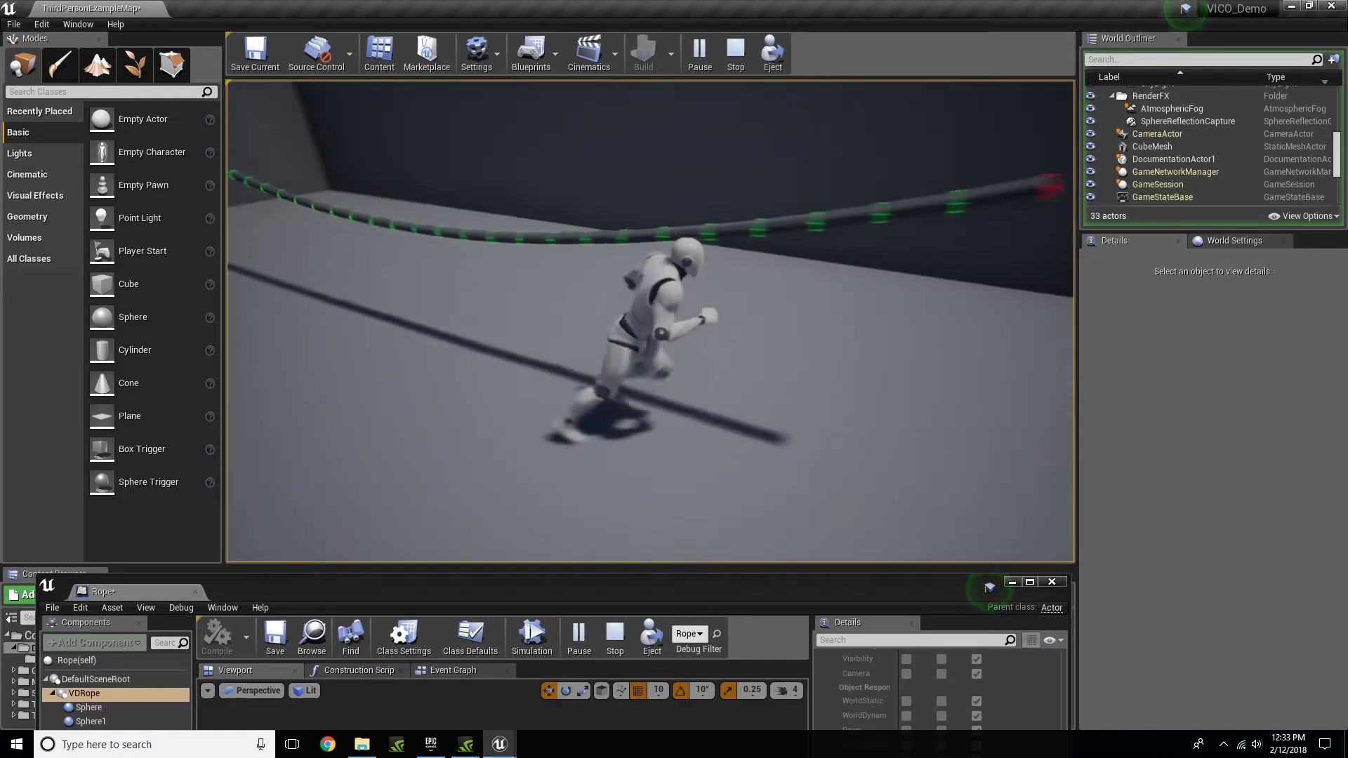
pyautogui.press('s')
pyautogui.press('w')
pyautogui.press('d')
pyautogui.press('s')
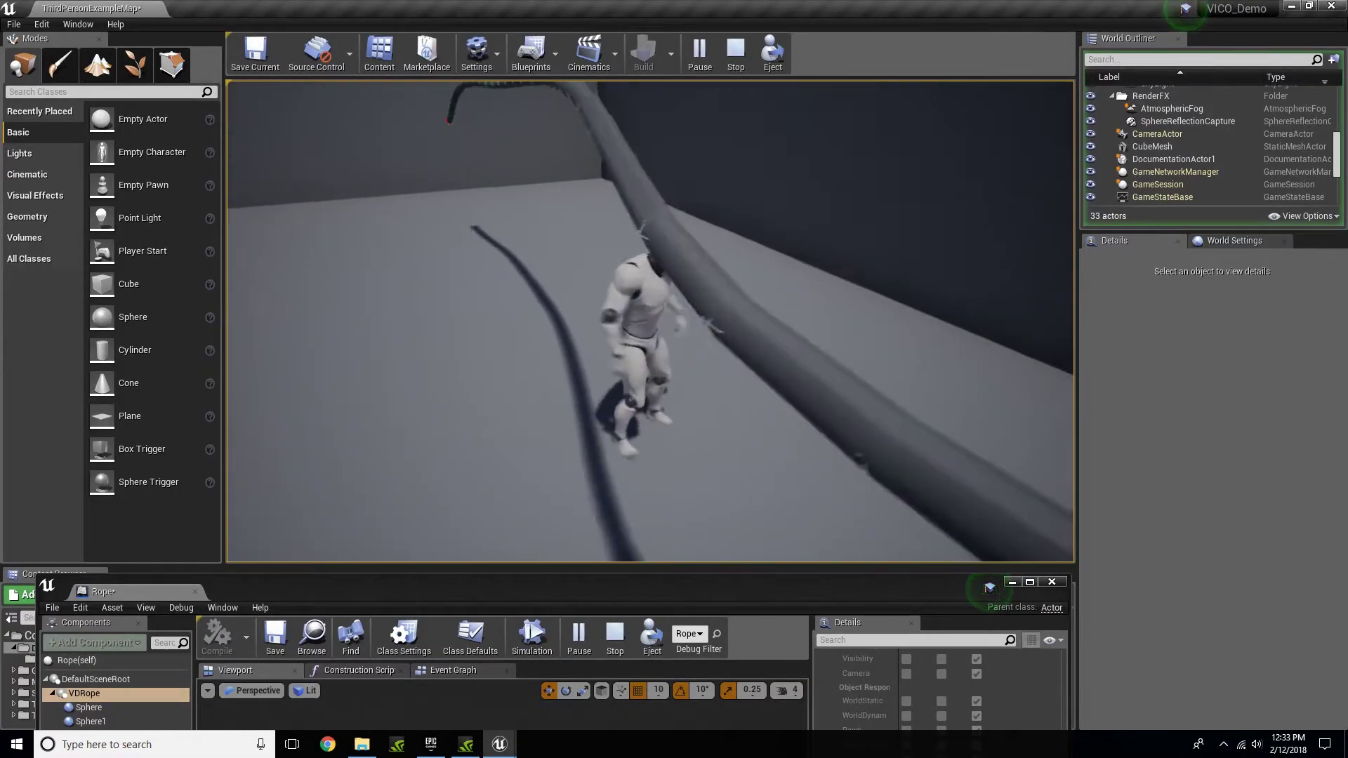
pyautogui.press('d')
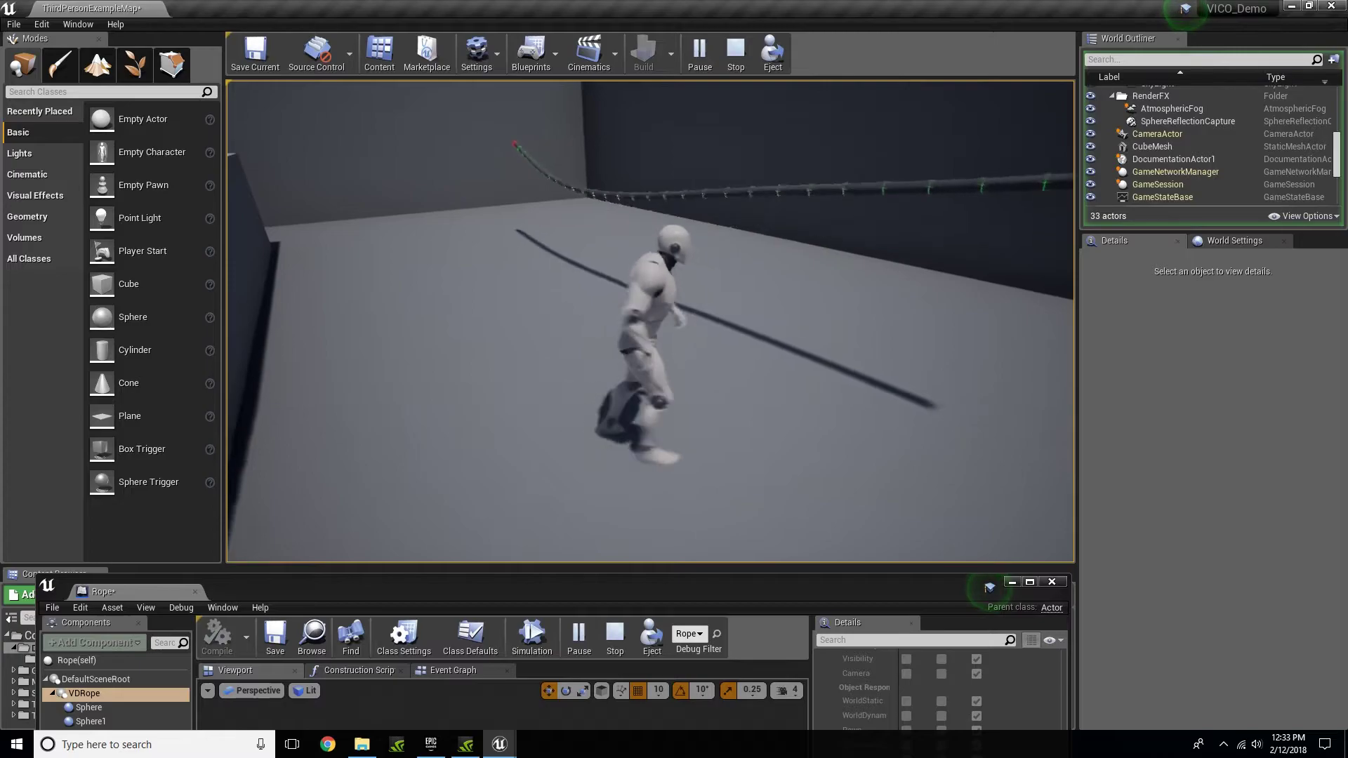
pyautogui.press('w')
pyautogui.press('Escape')
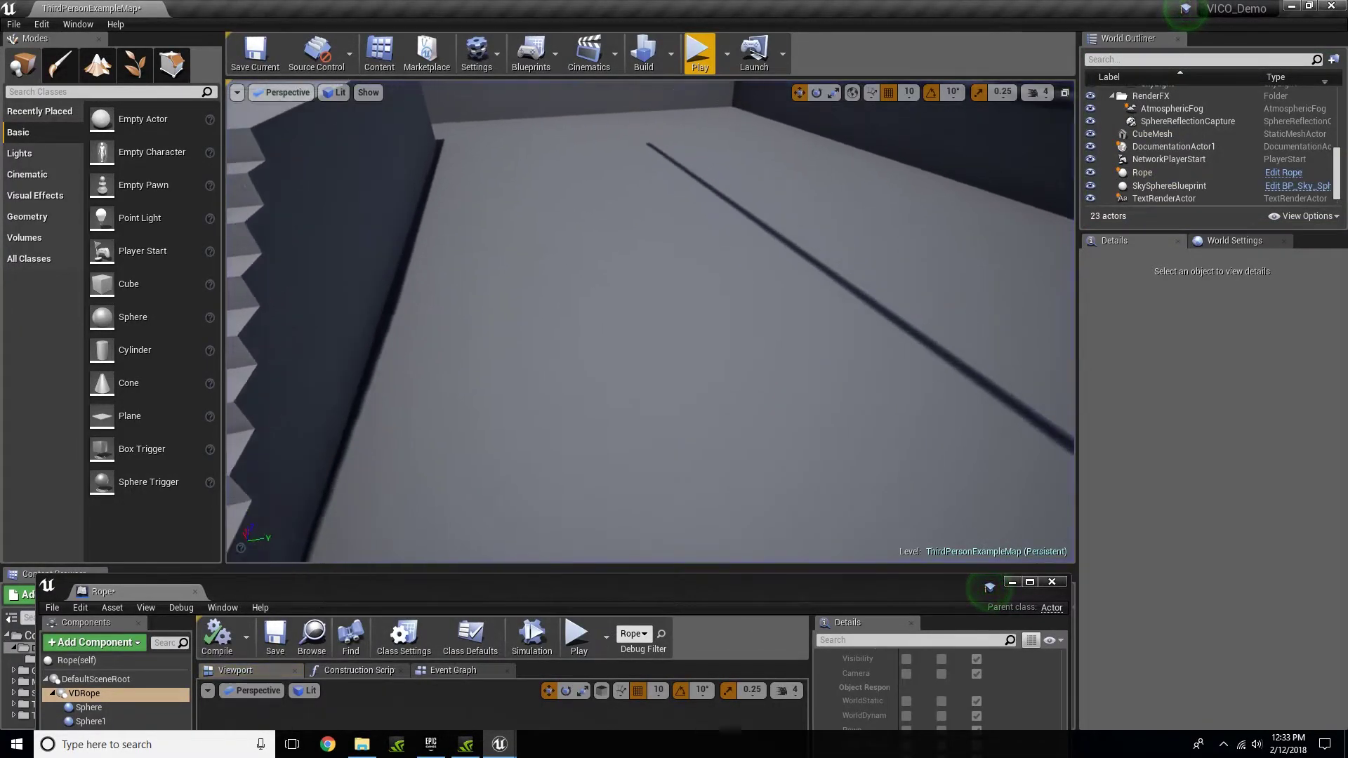
# Step: Inspect the rope's end in the level, set the VDRope's Num Sides to 12, and clear the property search
pyautogui.moveTo(650, 321); pyautogui.dragTo(722, 298)
pyautogui.moveTo(722, 299); pyautogui.dragTo(754, 316, button='right')
pyautogui.moveTo(899, 267); pyautogui.dragTo(900, 267, button='right')
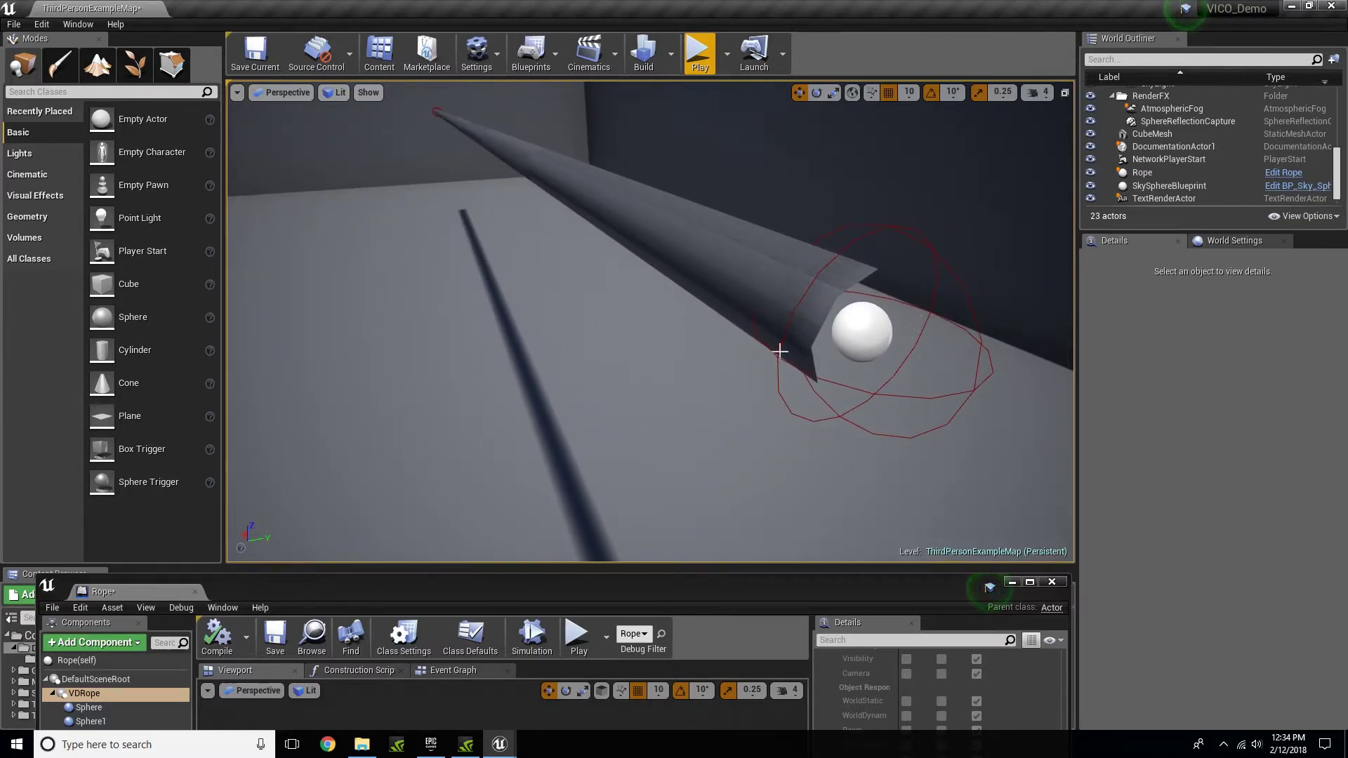
pyautogui.moveTo(780, 351); pyautogui.dragTo(780, 351, button='right')
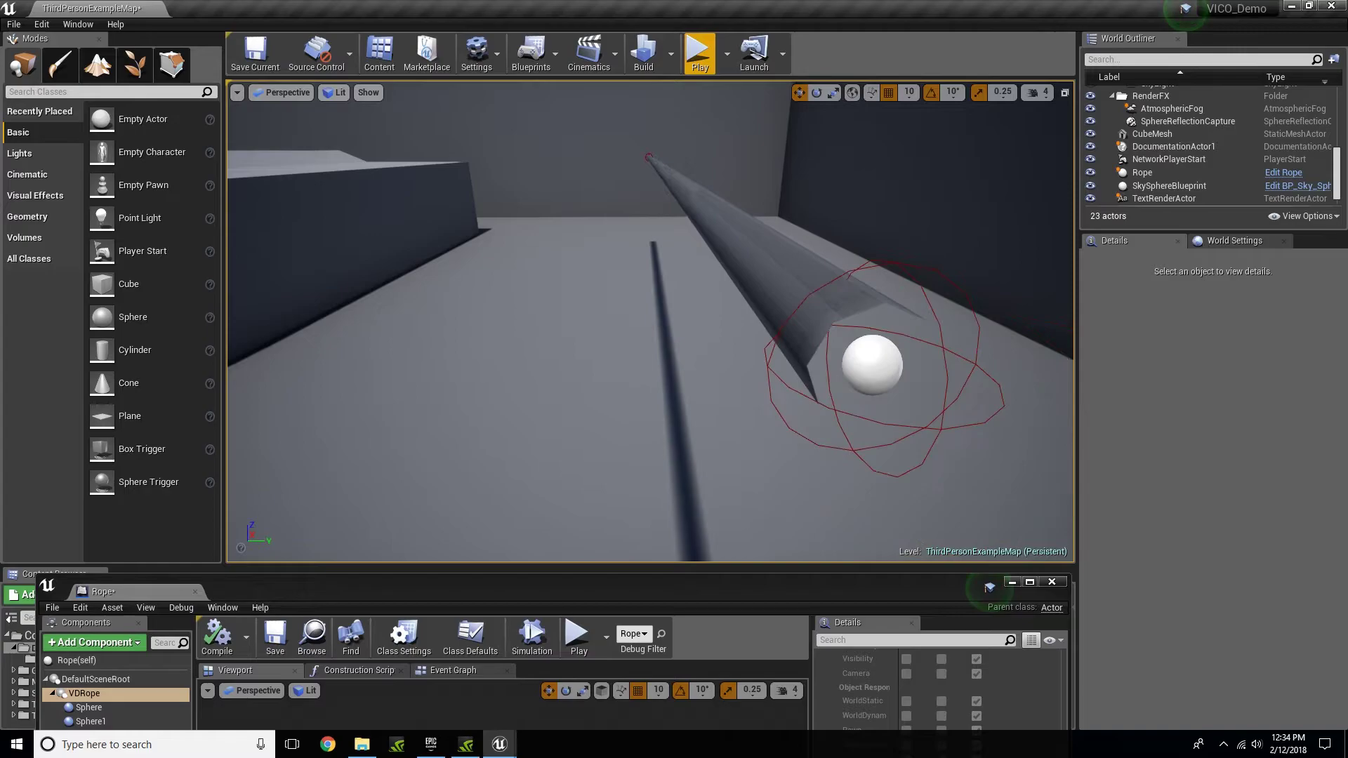
pyautogui.moveTo(684, 579); pyautogui.dragTo(690, 110)
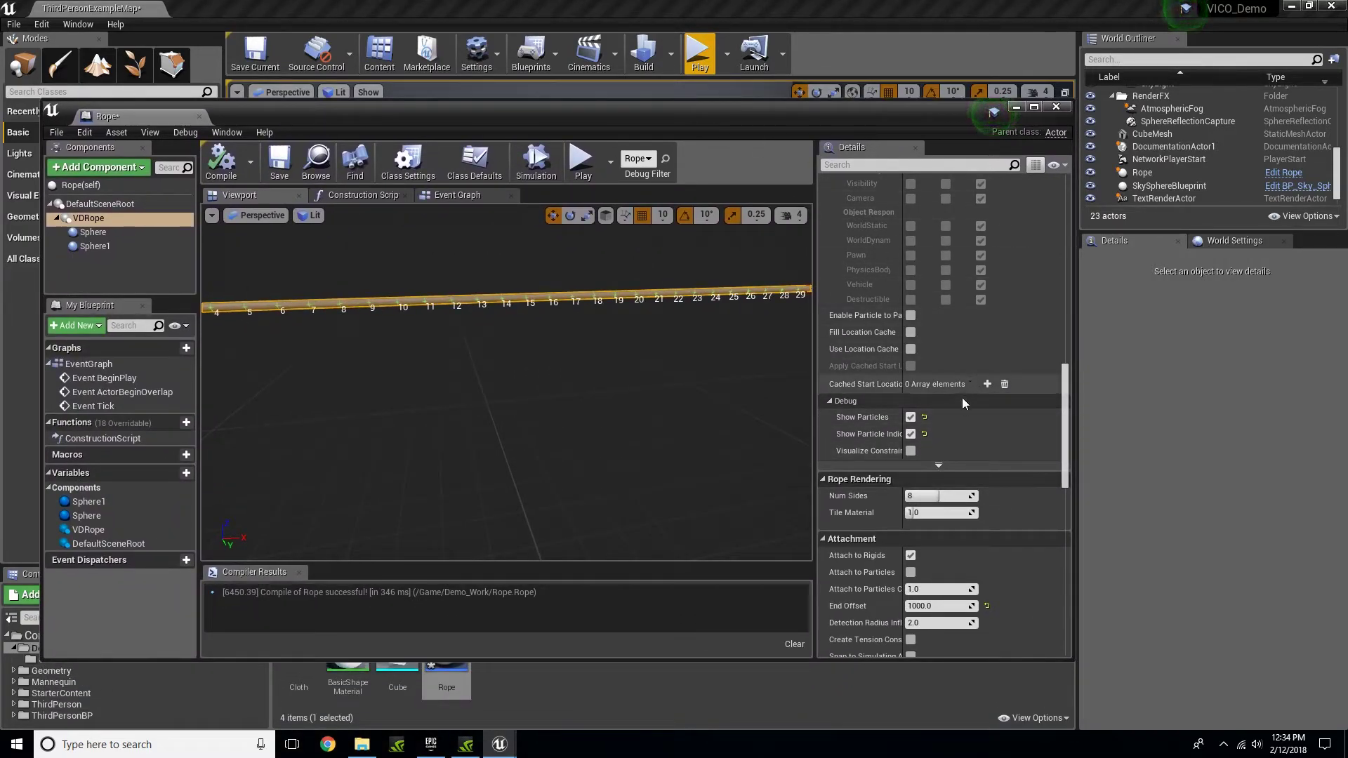
pyautogui.scroll(5, 962, 400)
pyautogui.scroll(15, 962, 406)
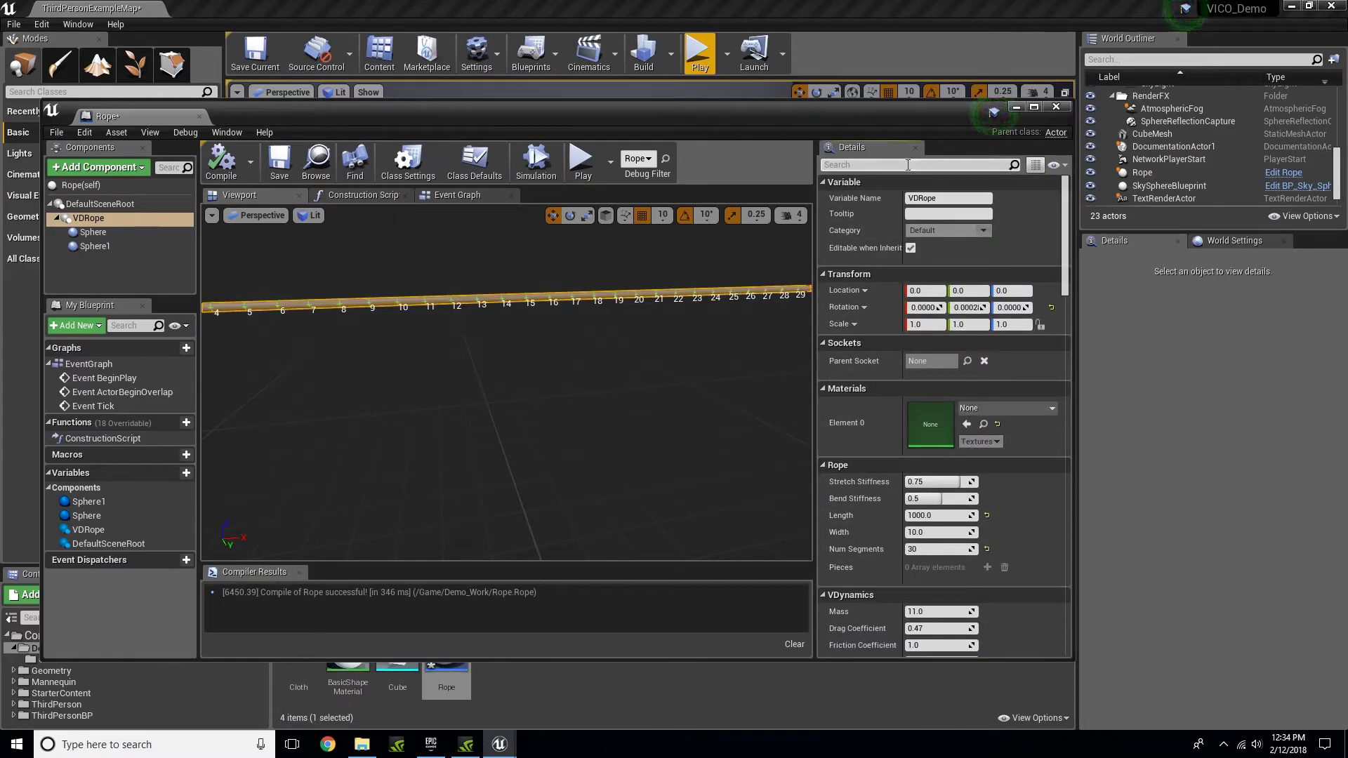
pyautogui.write('side')
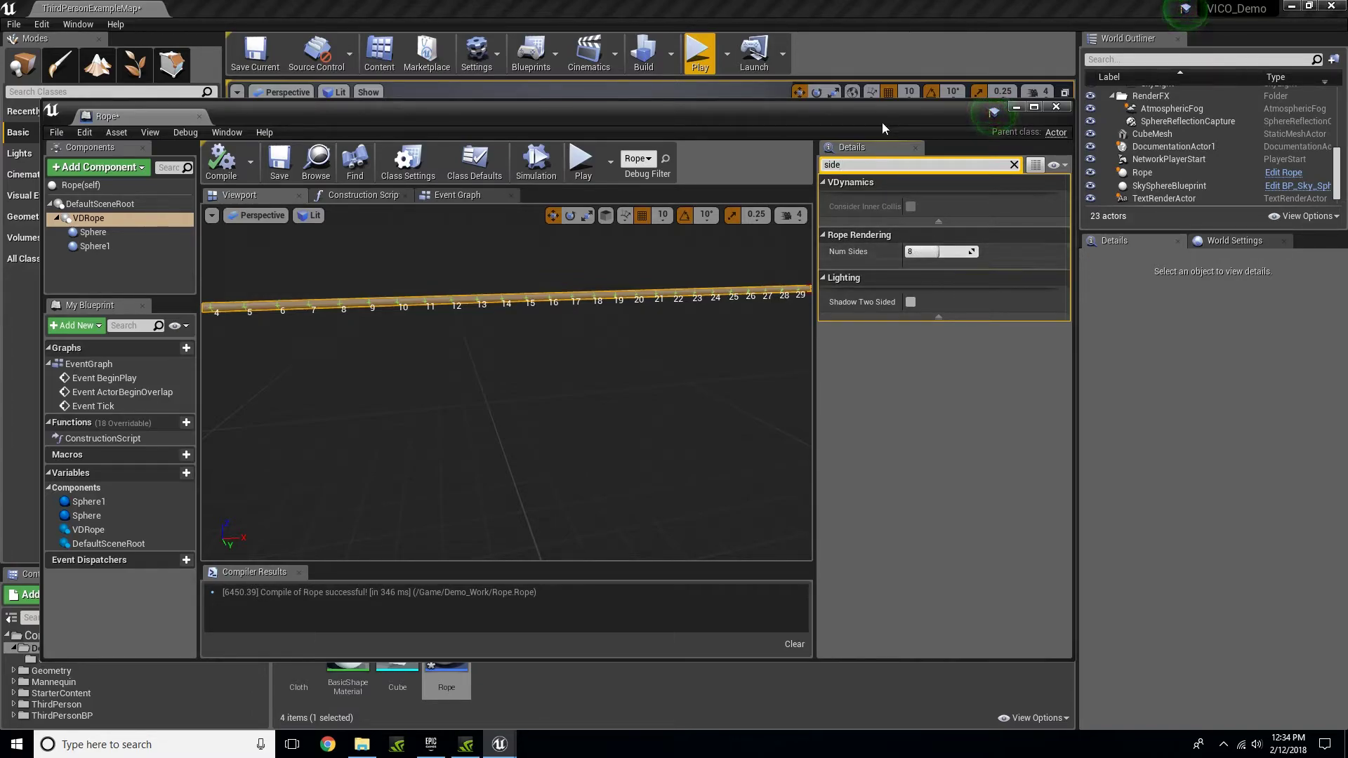
pyautogui.moveTo(882, 122); pyautogui.dragTo(878, 498)
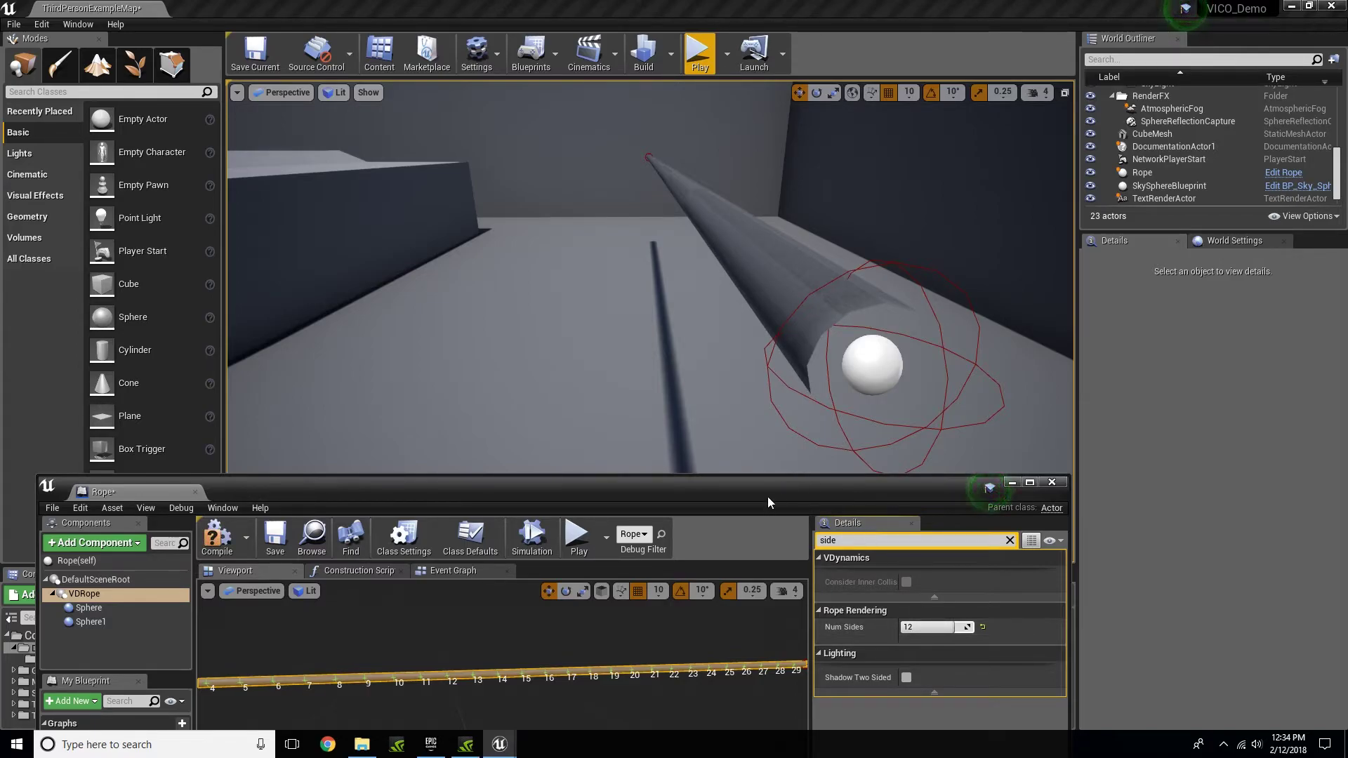
pyautogui.moveTo(768, 496); pyautogui.dragTo(843, 491)
pyautogui.click(1055, 282)
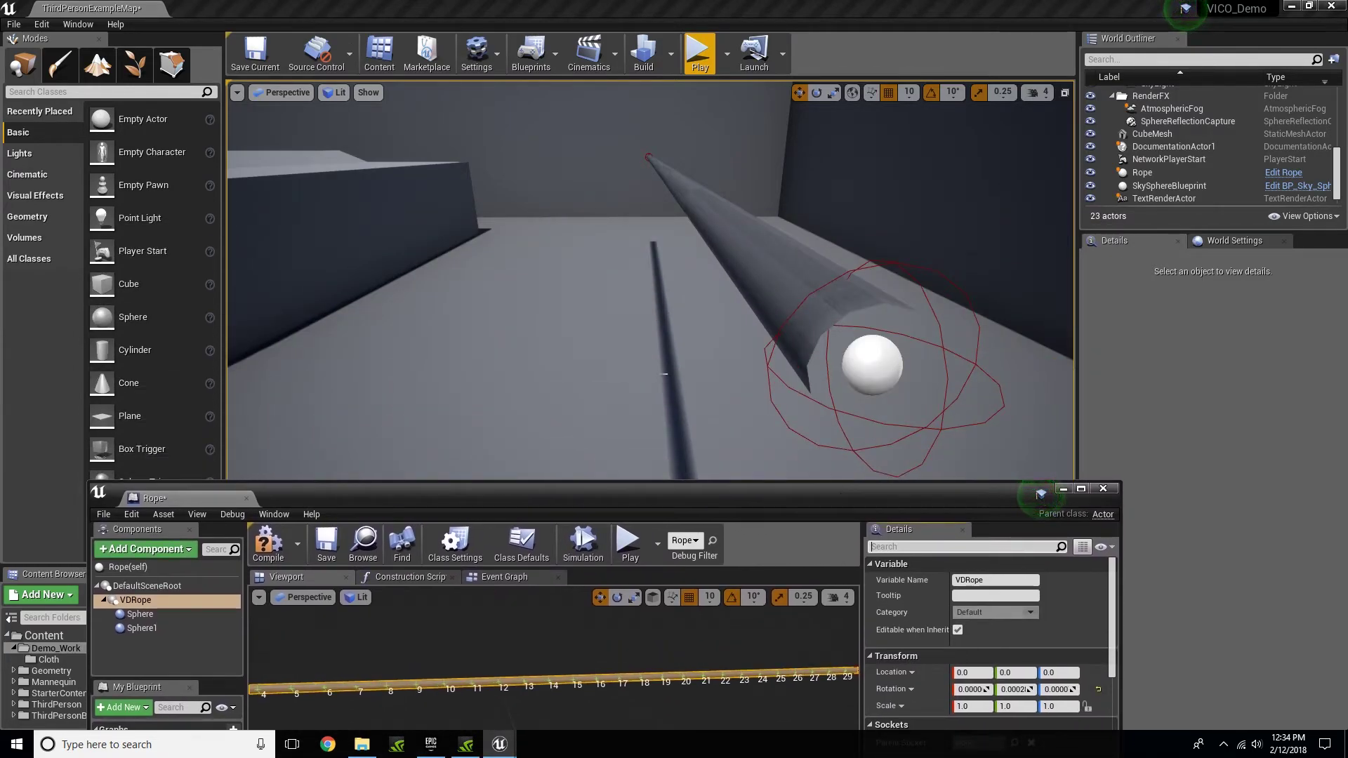
# Step: Set the VDRope's Stretch Stiffness and Bend Stiffness to 1.0 and recompile the Rope blueprint
pyautogui.moveTo(664, 374); pyautogui.dragTo(716, 390, button='right')
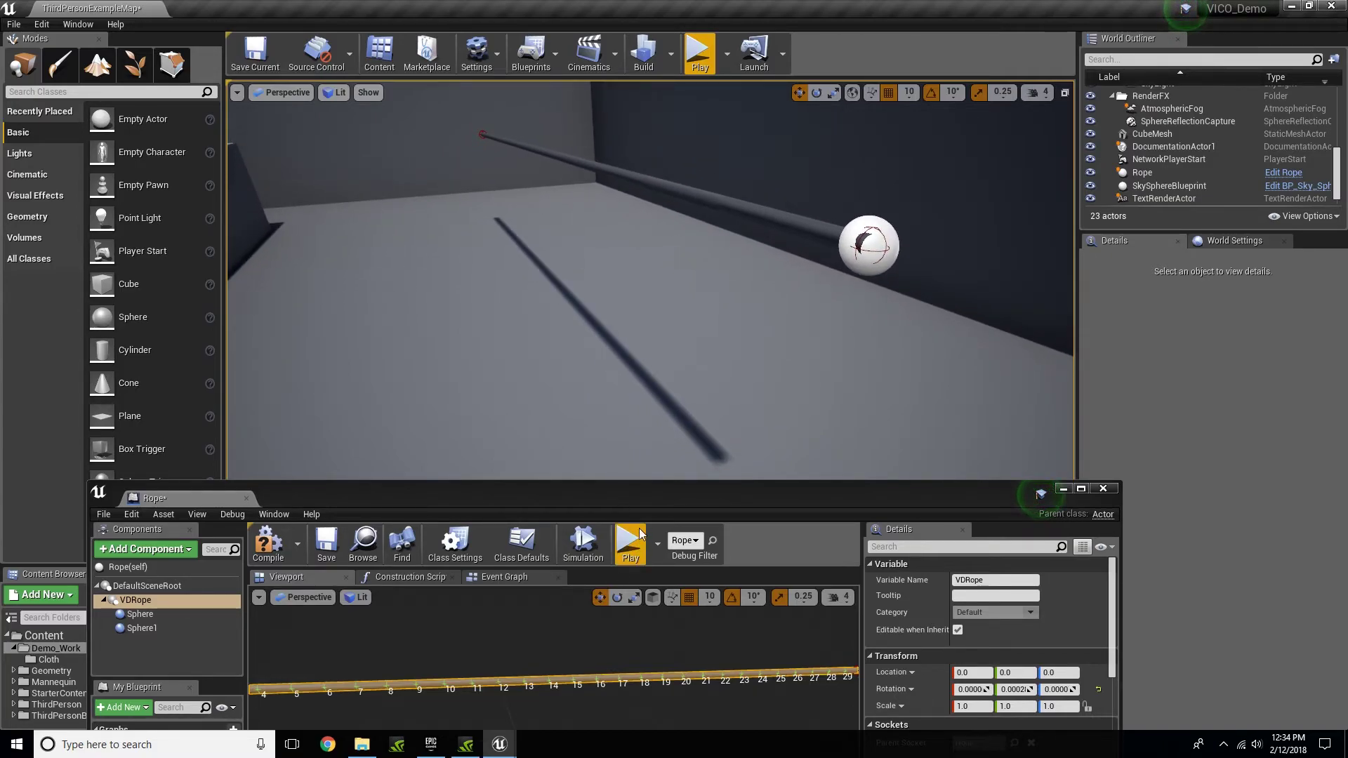
pyautogui.moveTo(651, 489); pyautogui.dragTo(622, 170)
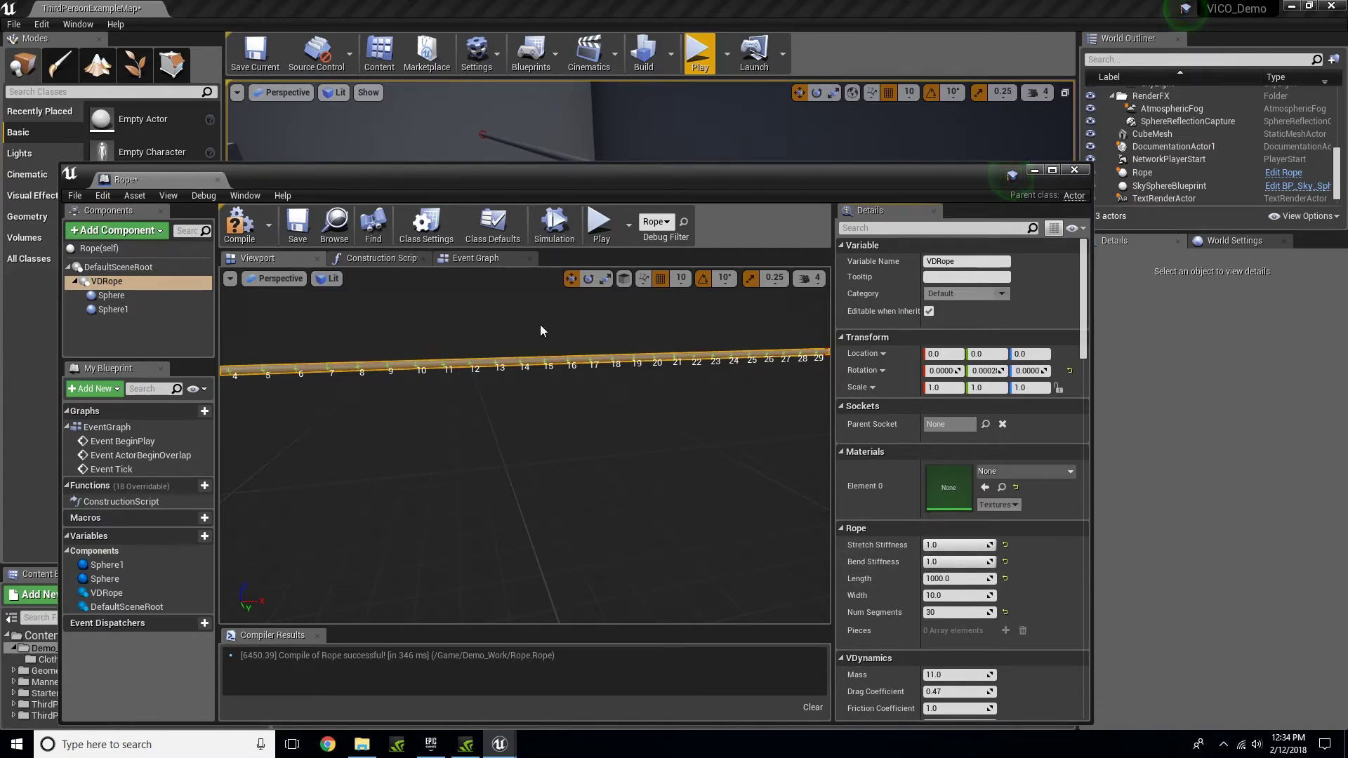
pyautogui.click(244, 231)
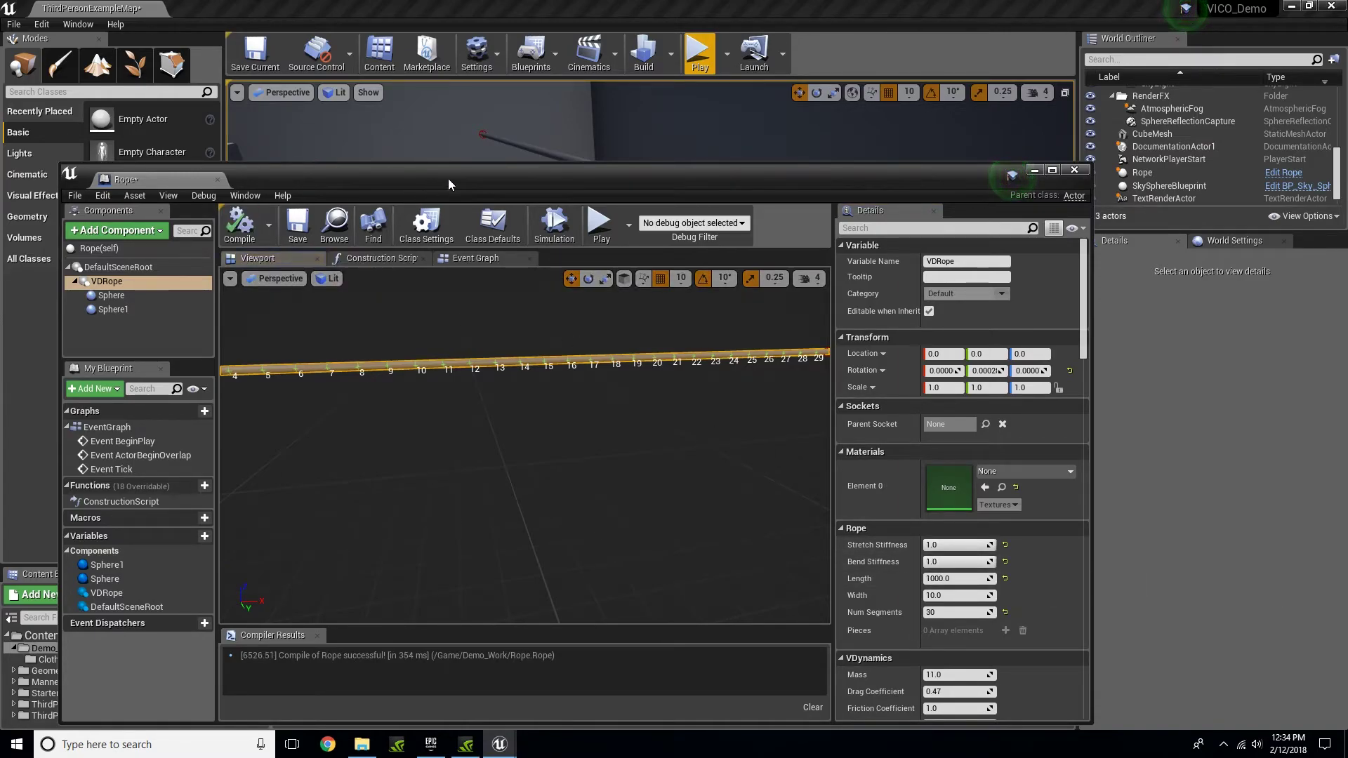
# Step: Play the level and run the character against the hanging rope to test how the fully stiff rope responds
pyautogui.moveTo(448, 178); pyautogui.dragTo(456, 615)
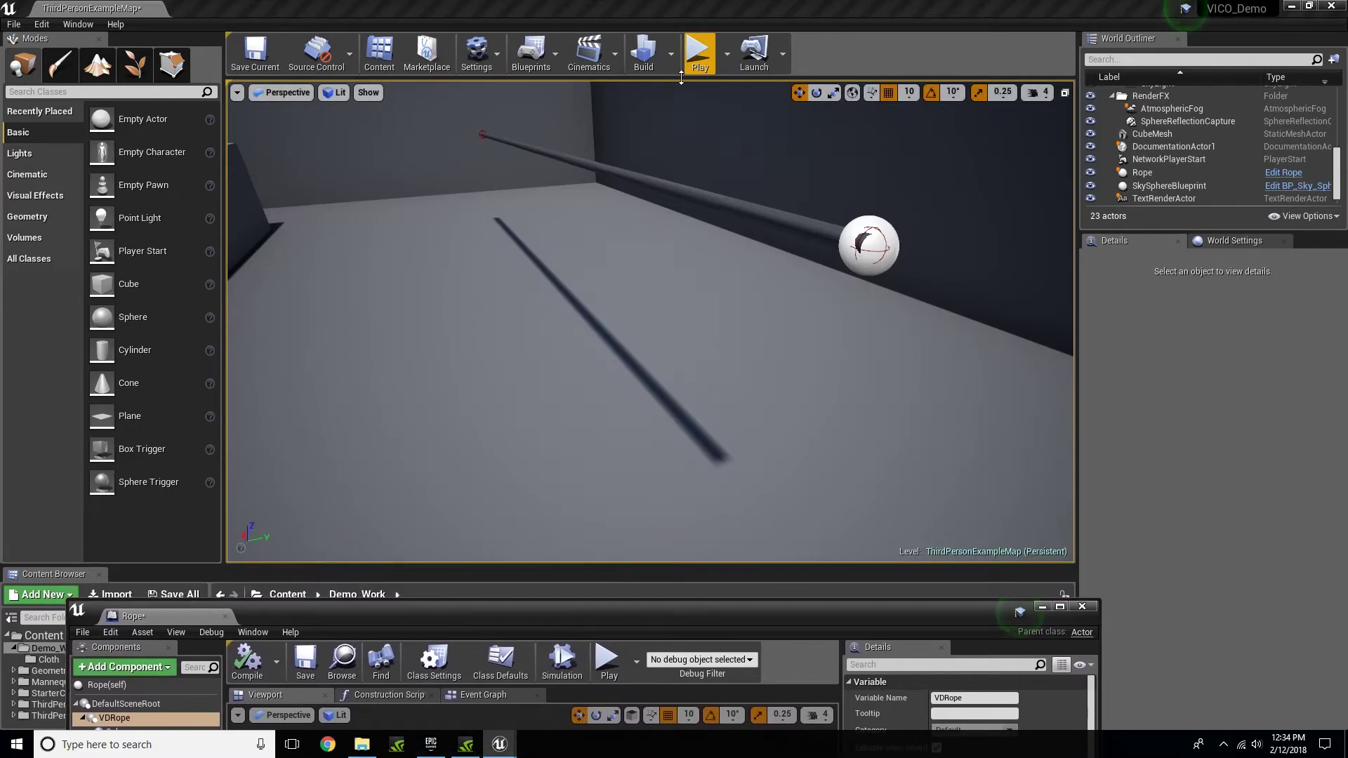
pyautogui.click(699, 53)
pyautogui.press('w')
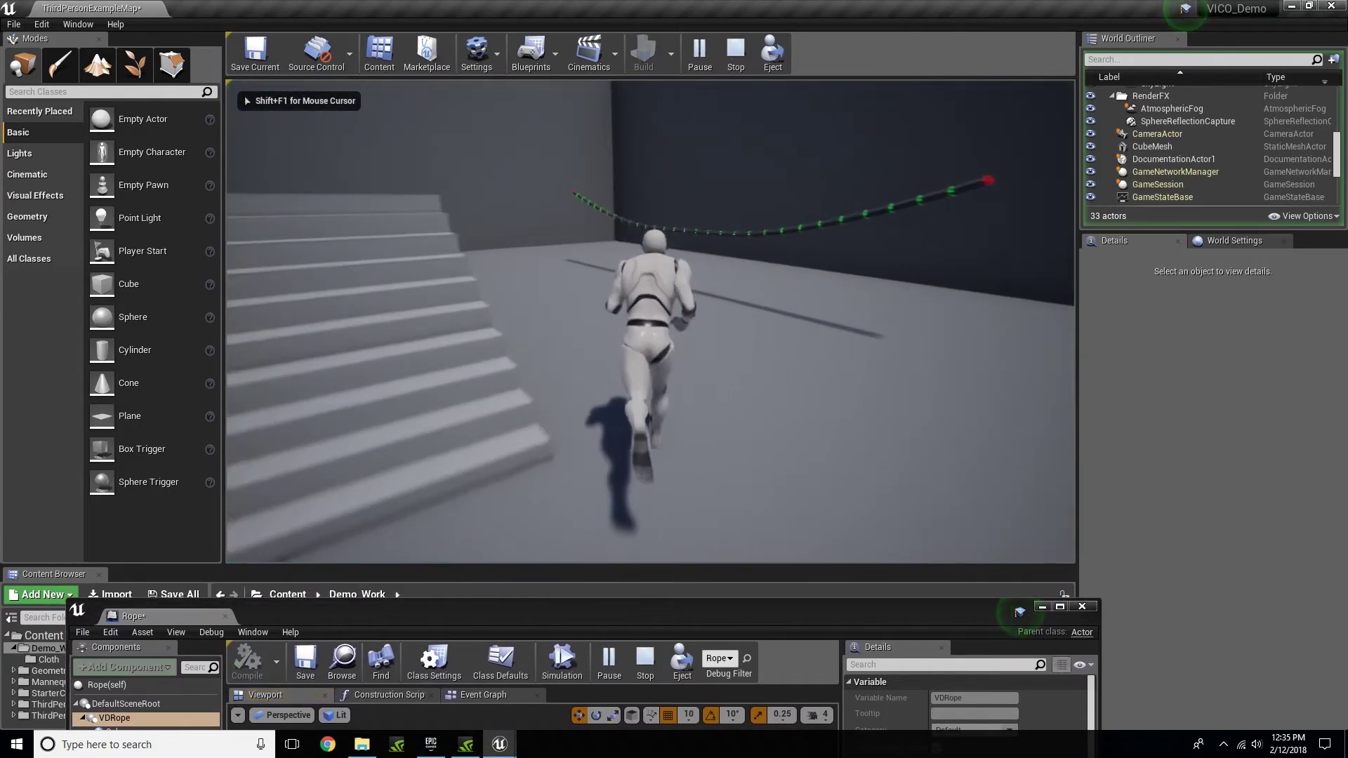
pyautogui.press('d')
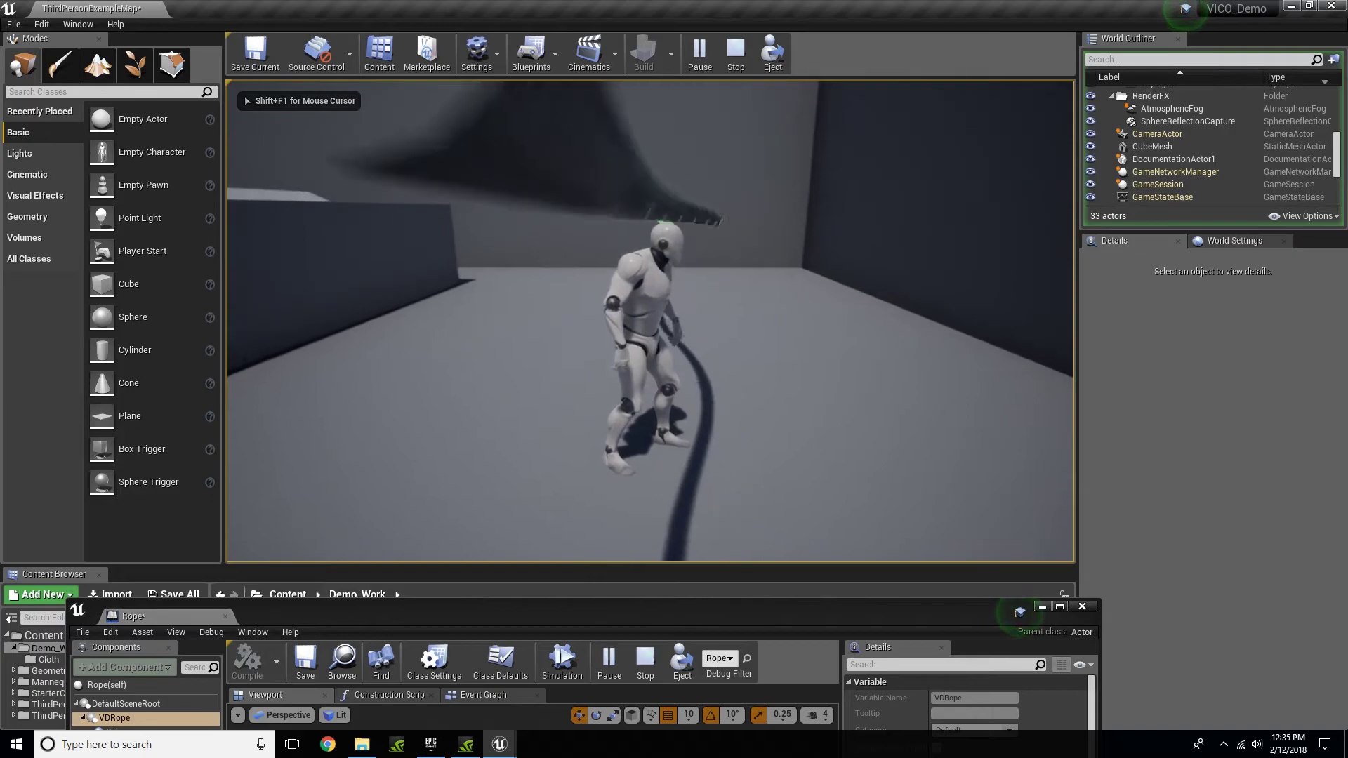
pyautogui.press('d')
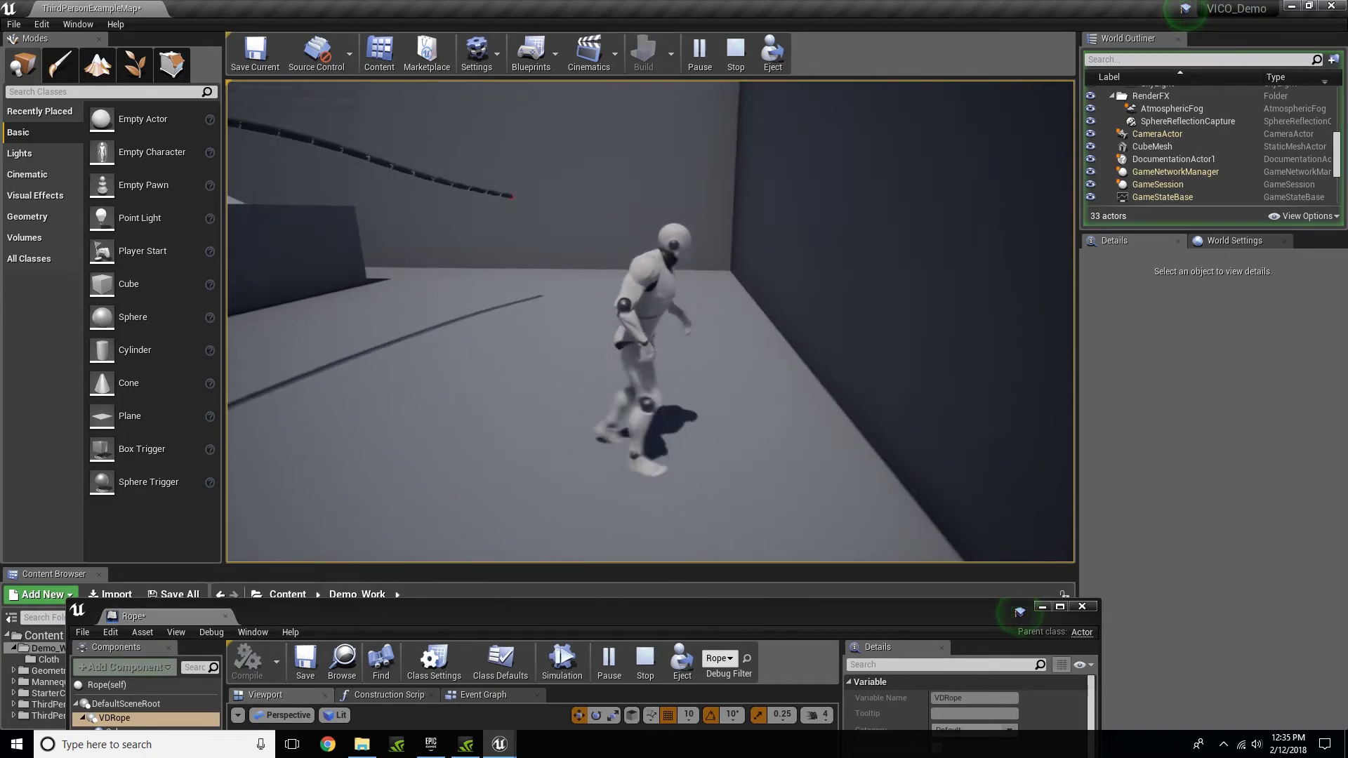
pyautogui.press('a')
pyautogui.press('d')
pyautogui.press('a')
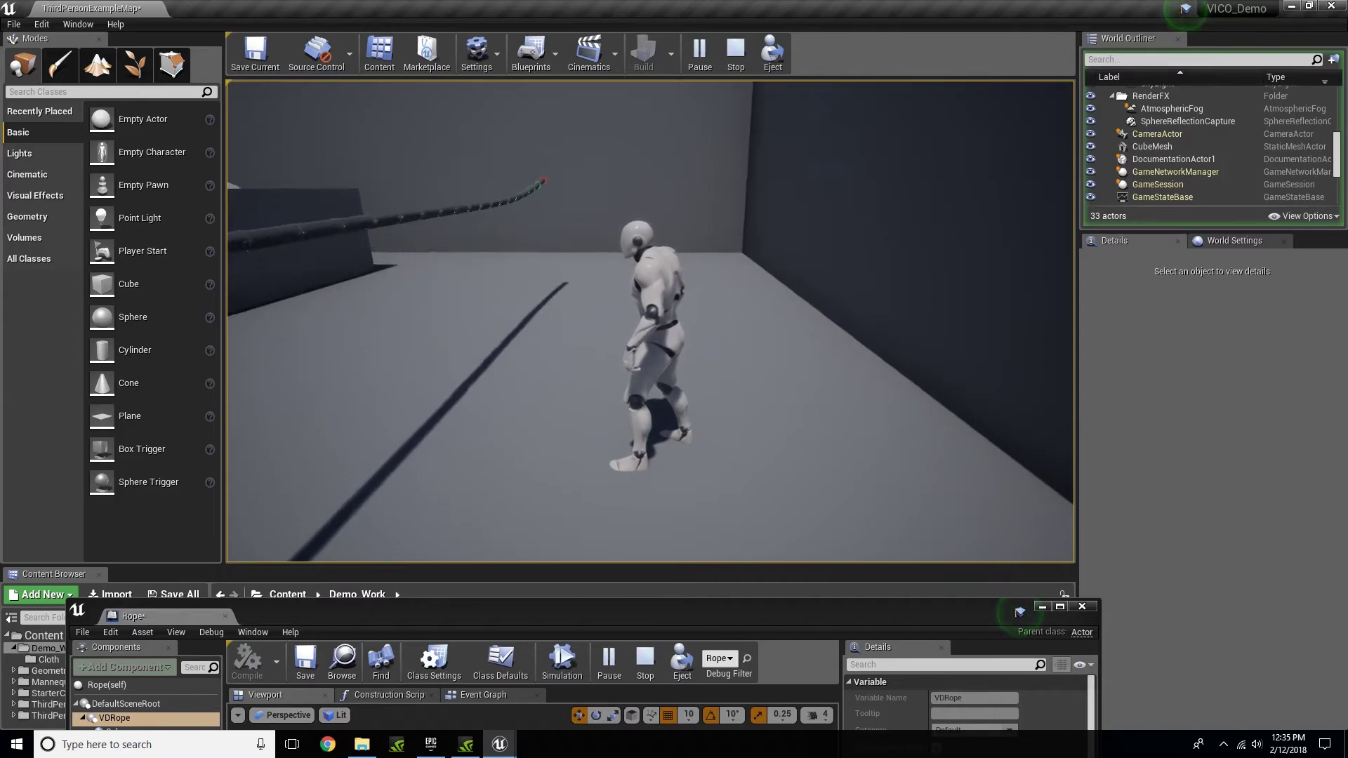
# Step: Push the character back through the stiff rope from the opposite side and stop the play session
pyautogui.press('w')
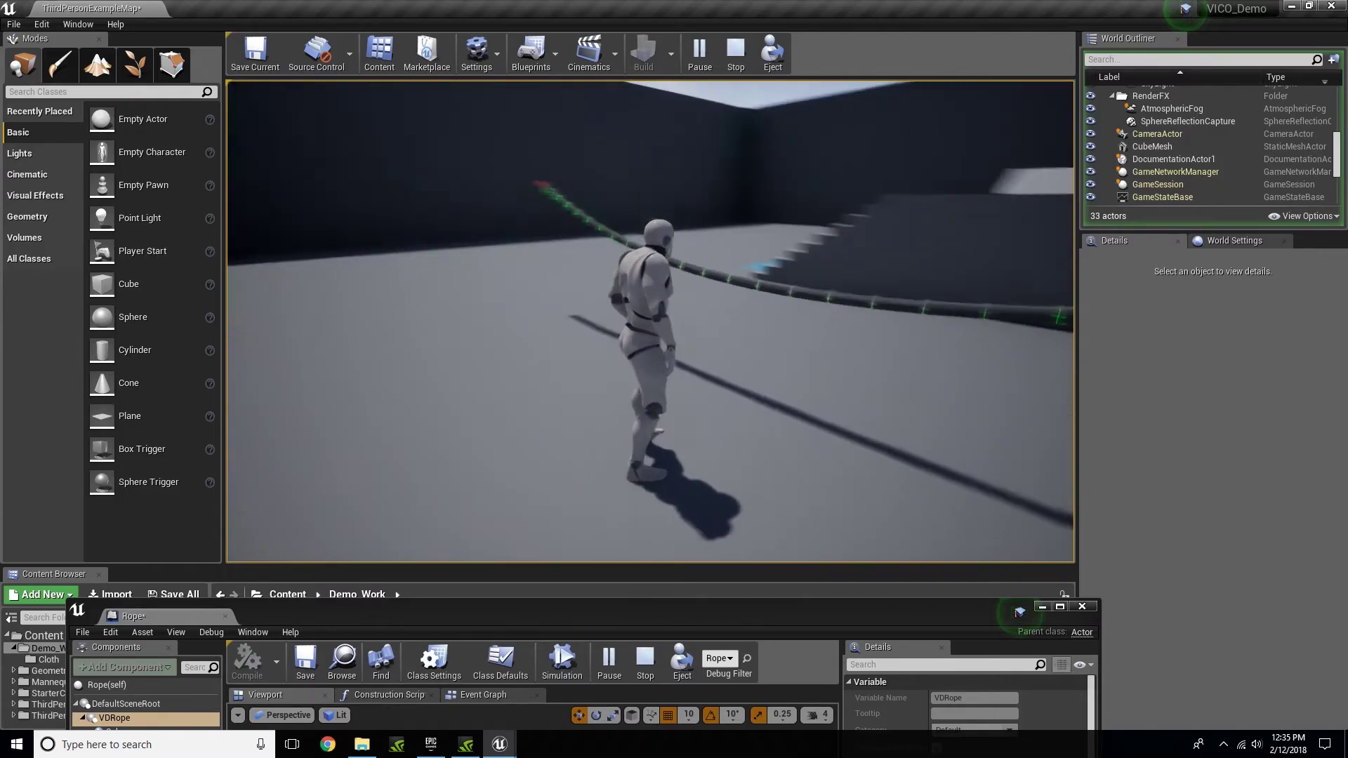
pyautogui.press('a')
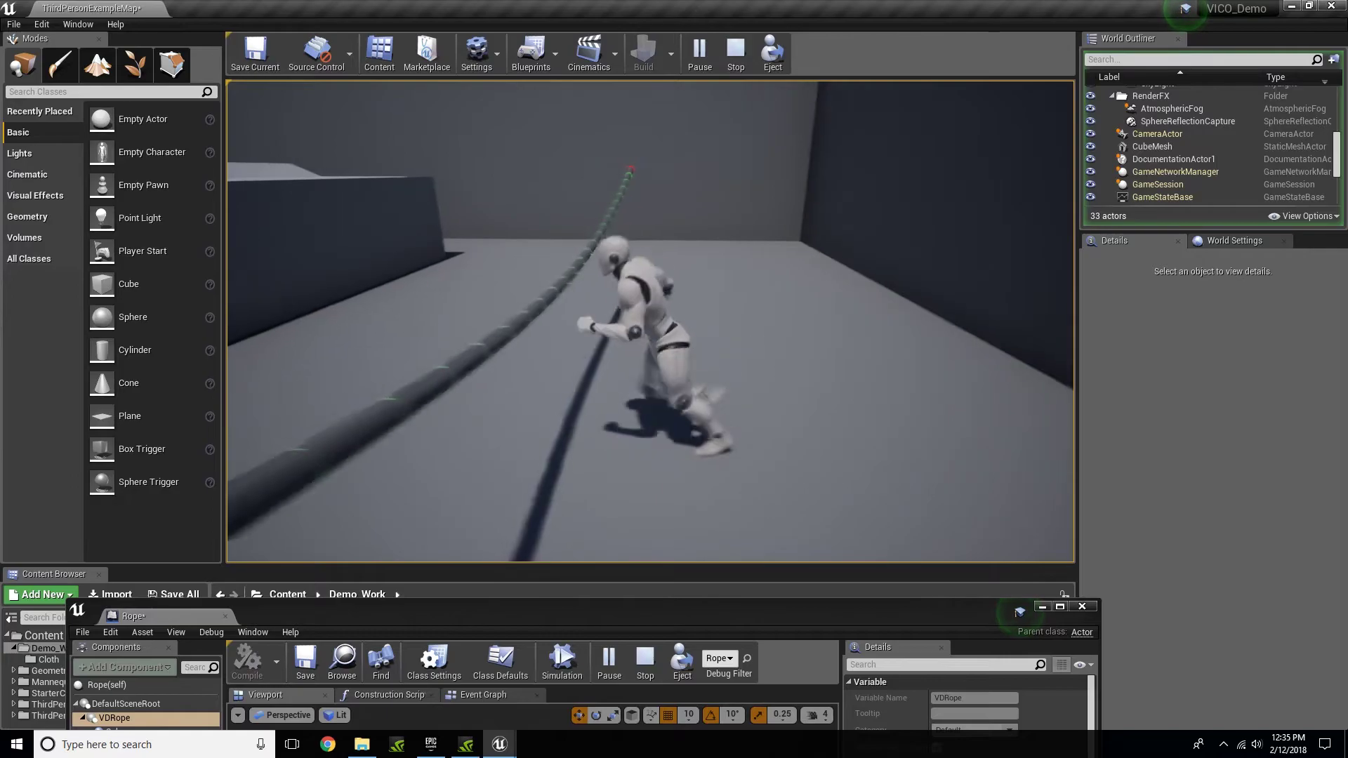
pyautogui.press('a')
pyautogui.press('s')
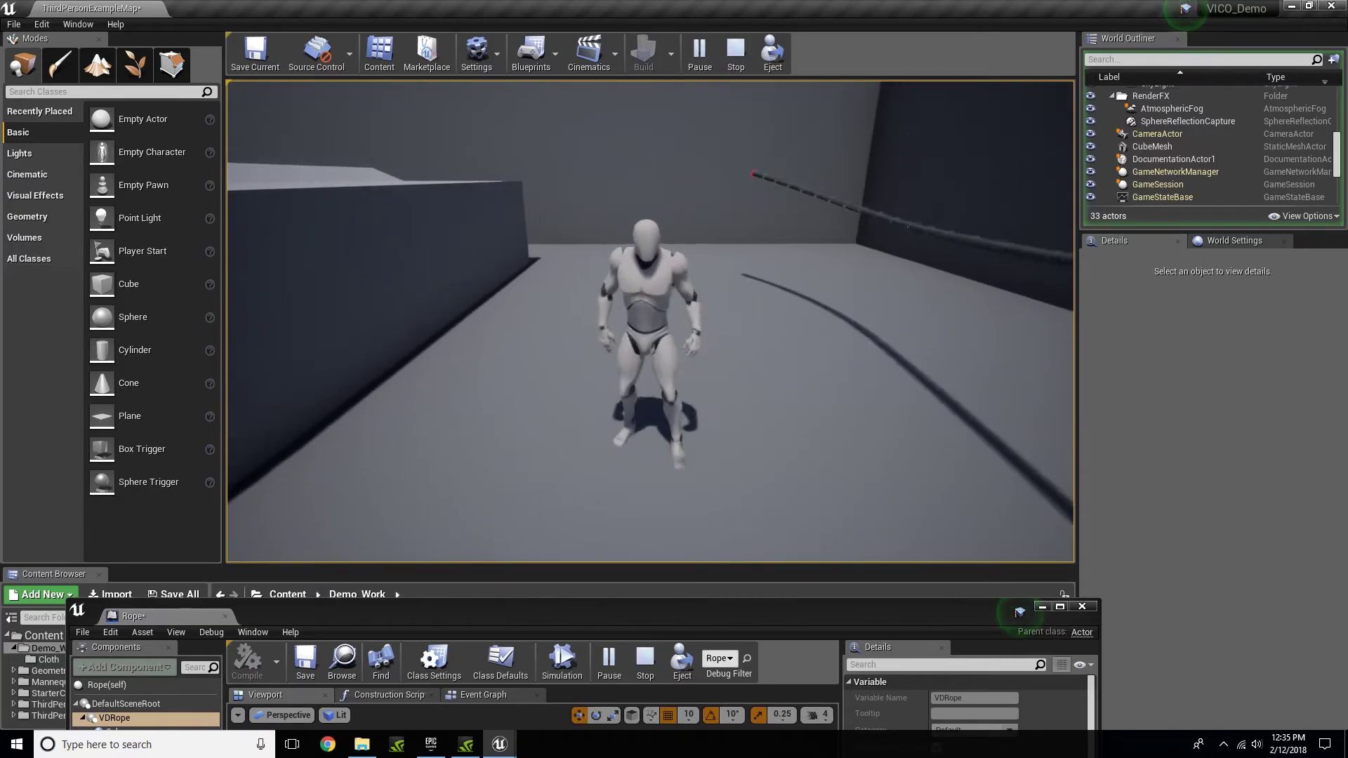
pyautogui.press('Escape')
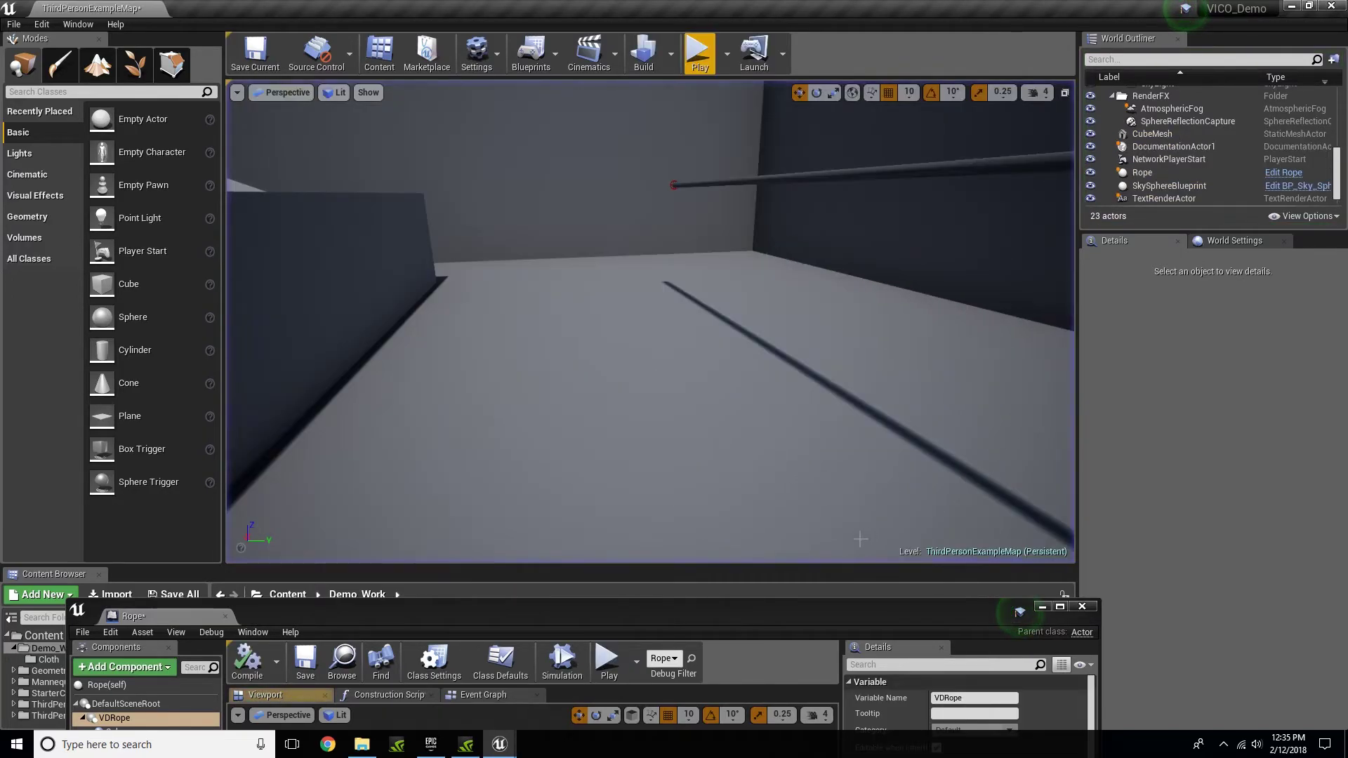
# Step: Set the VDRope's Stretch Stiffness and Bend Stiffness to 0.1 and recompile the Rope blueprint
pyautogui.moveTo(840, 612); pyautogui.dragTo(858, 153)
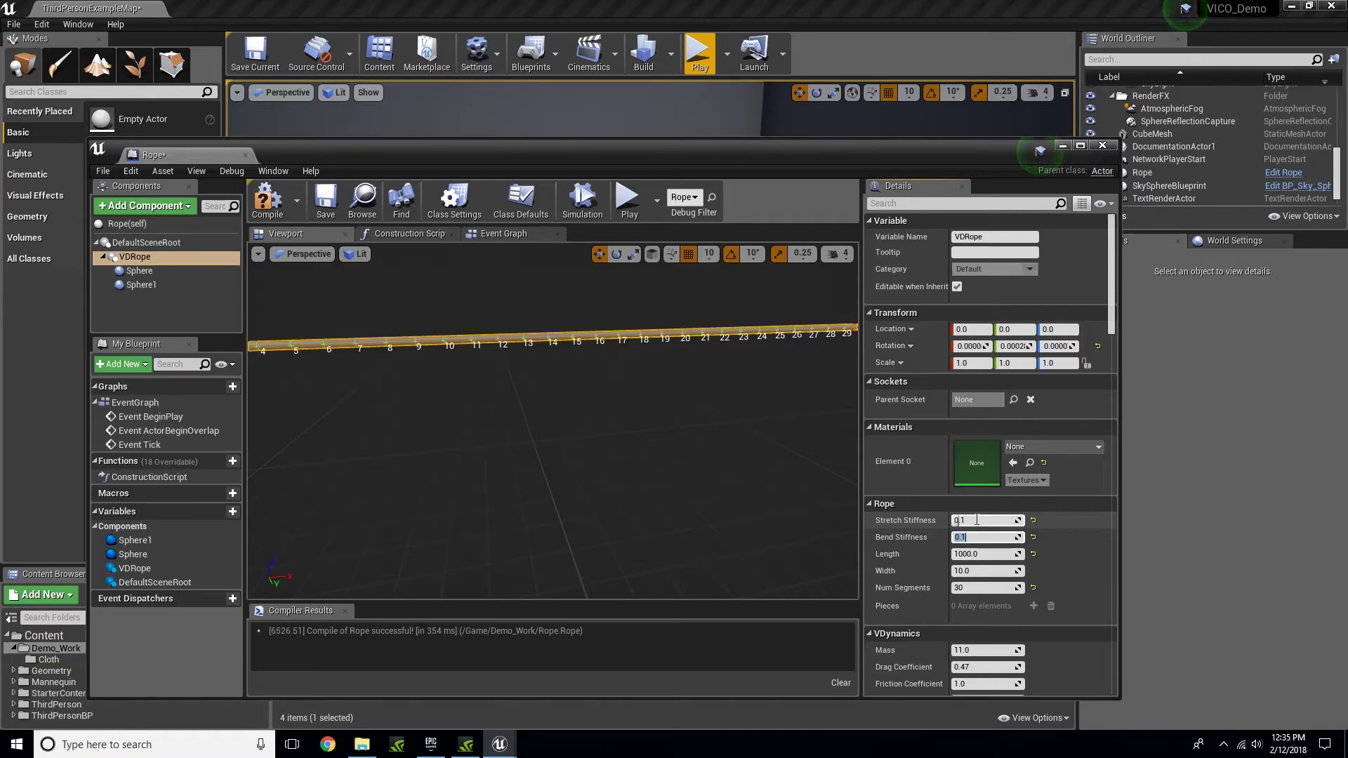
# Step: Play the level and run the character into the low-stiffness rope to examine its stretching and swinging
pyautogui.moveTo(450, 150); pyautogui.dragTo(441, 587)
pyautogui.click(700, 54)
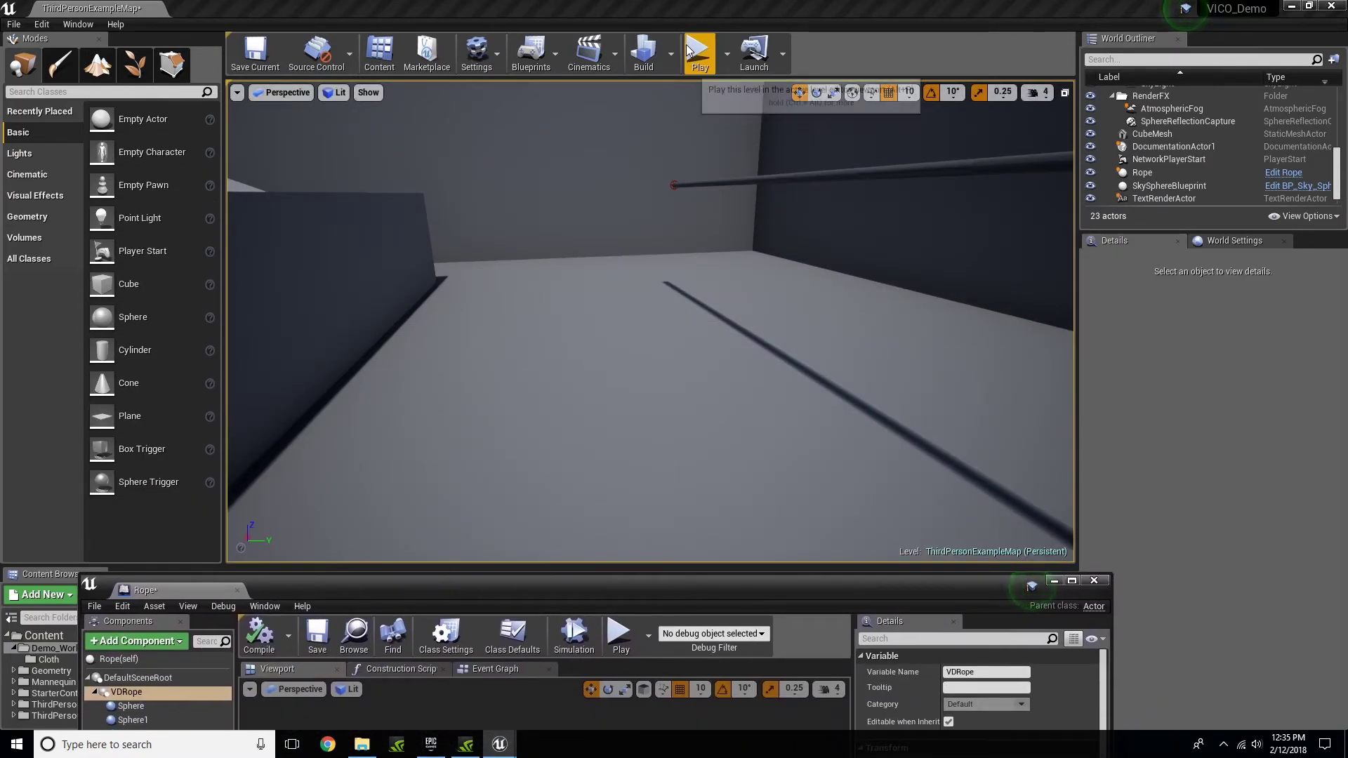
pyautogui.press('w')
pyautogui.press('w')
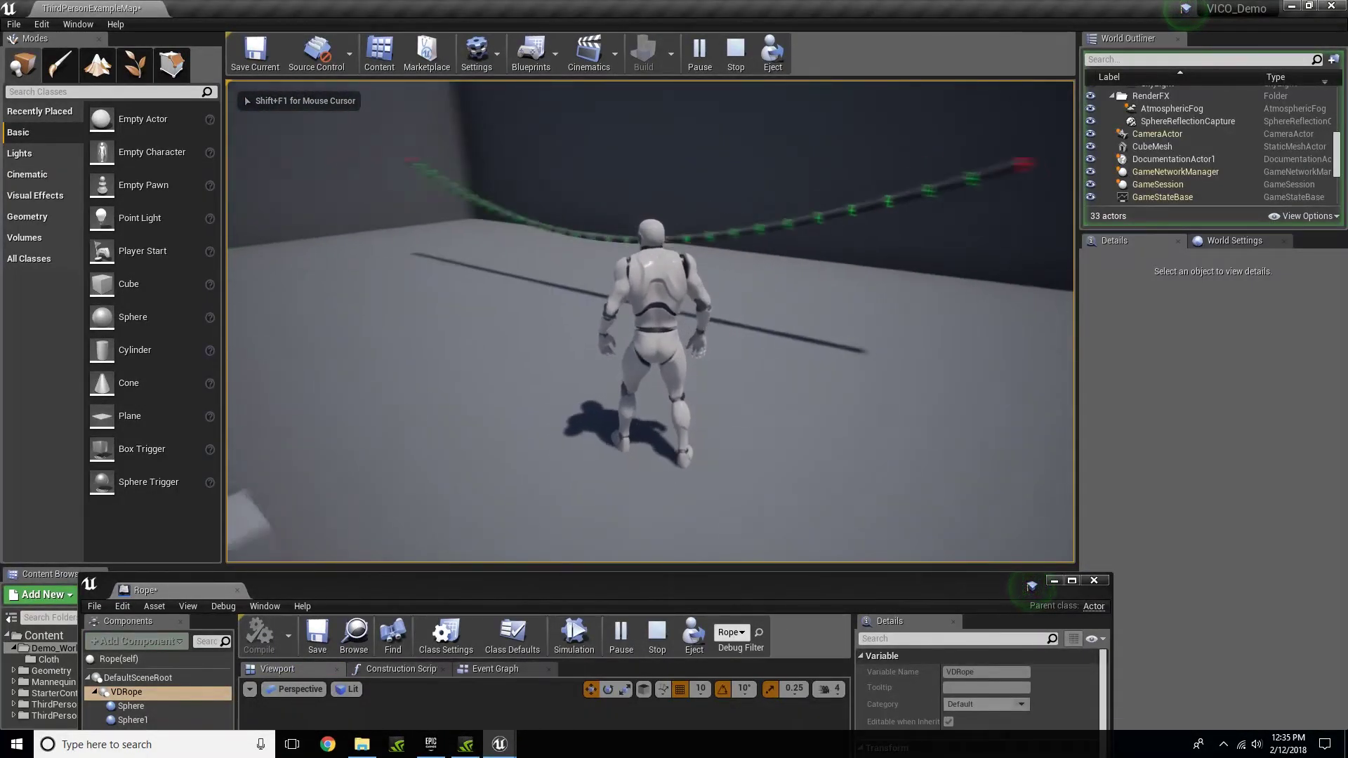
pyautogui.press('d')
pyautogui.press('w')
pyautogui.press('d')
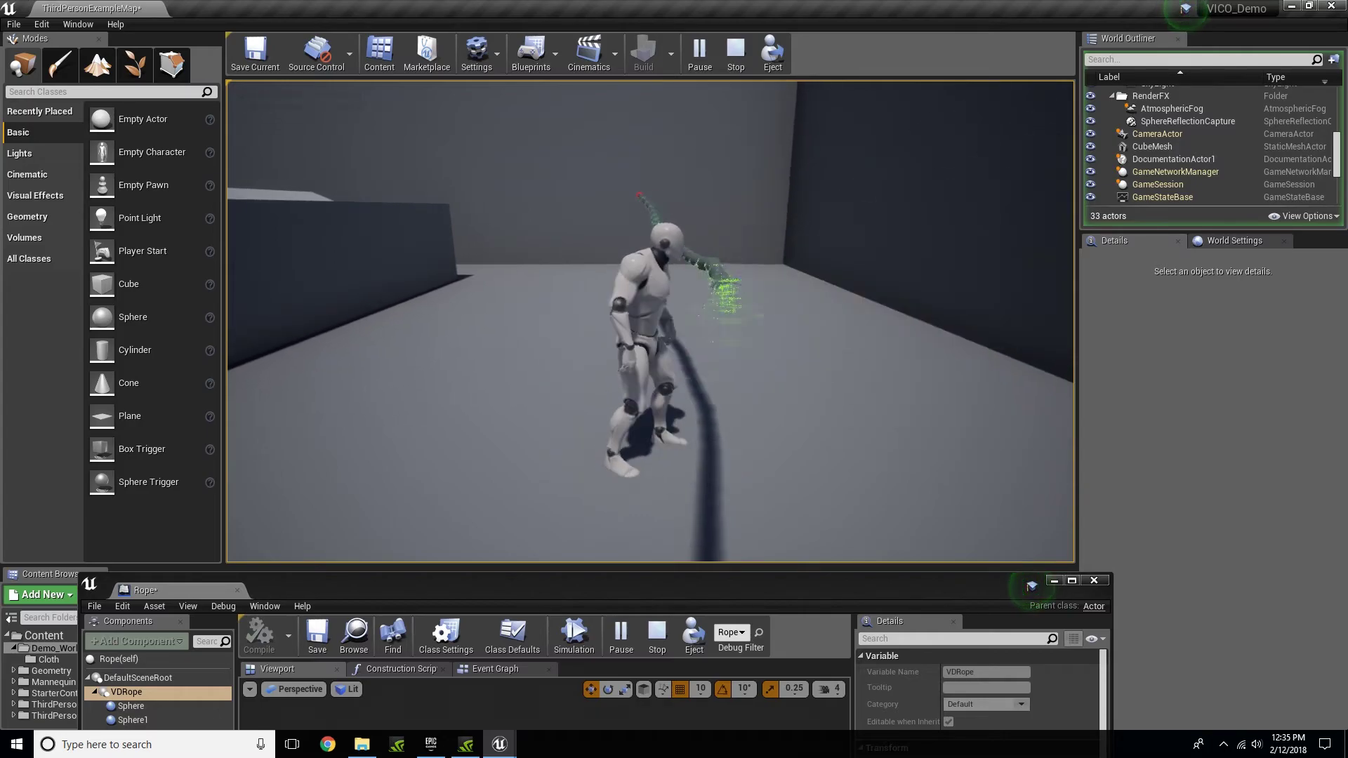
pyautogui.press('d')
pyautogui.press('a')
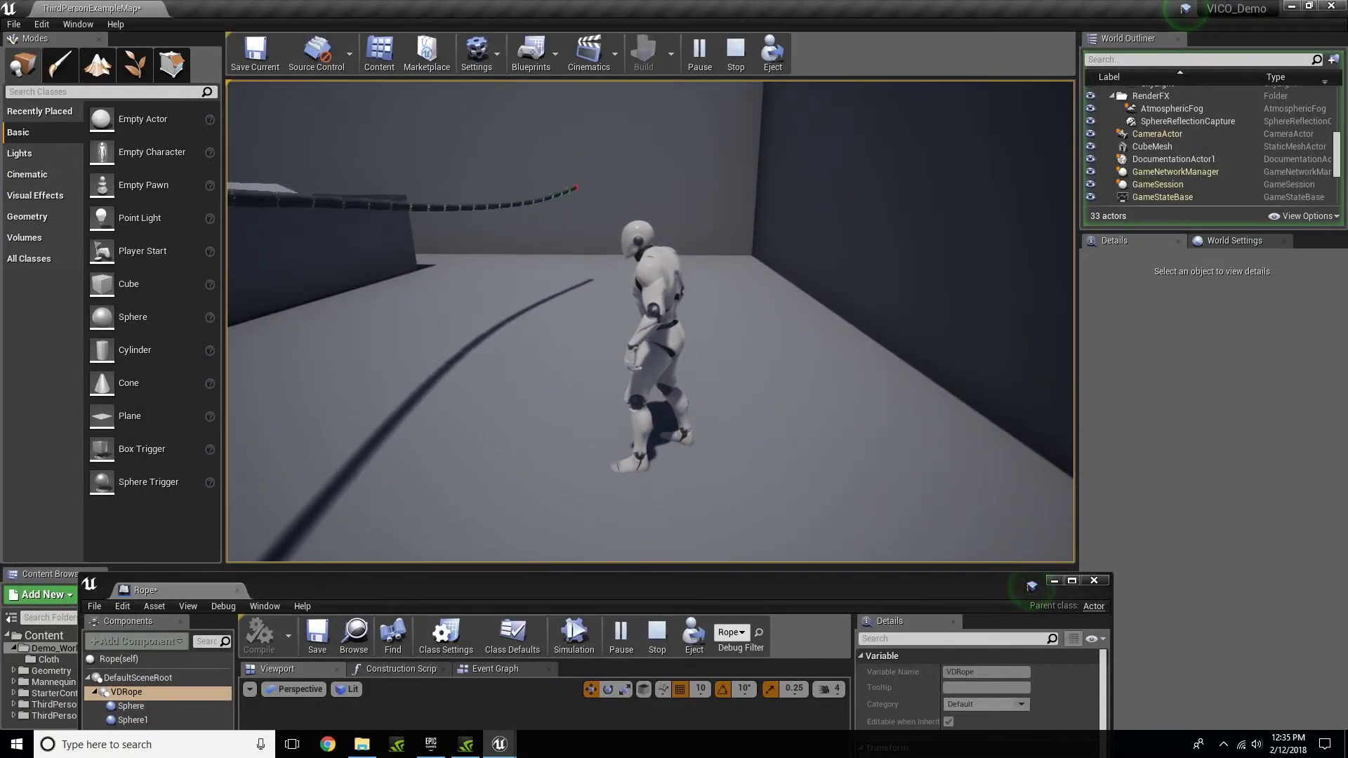
# Step: Run the character back through the low-stiffness rope, view it hanging from a distance, and stop the session
pyautogui.press('a')
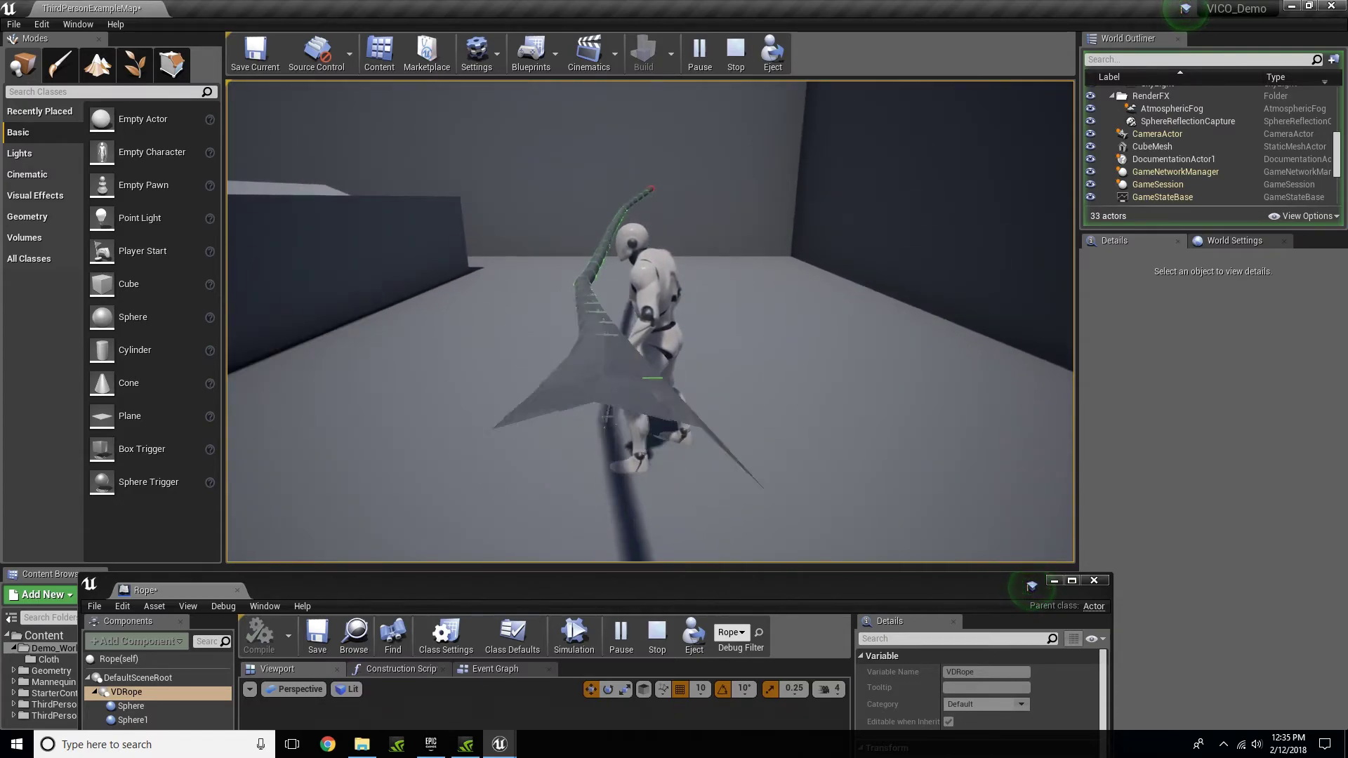
pyautogui.press('a')
pyautogui.press('s')
pyautogui.press('s')
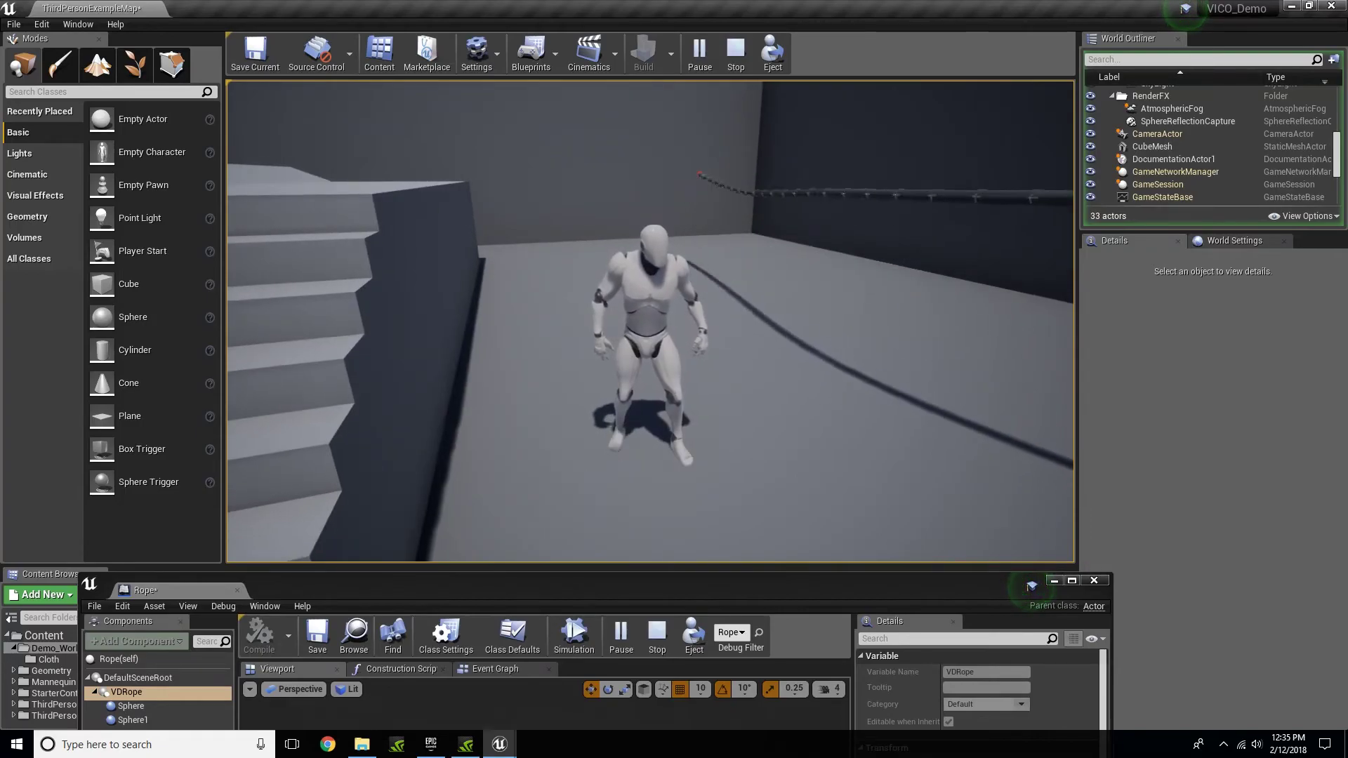
pyautogui.press('d')
pyautogui.press('s')
pyautogui.press('w')
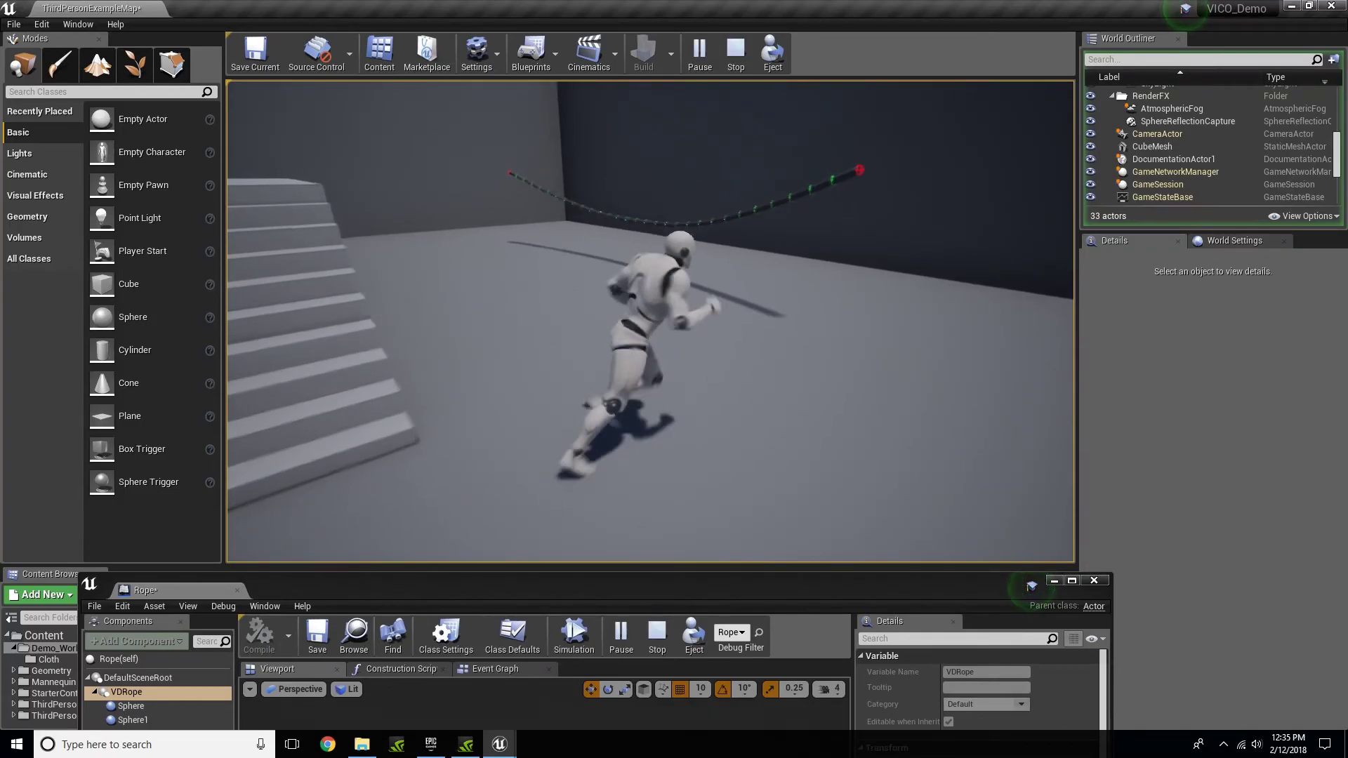
pyautogui.press('d')
pyautogui.press('Escape')
# Step: Set the VDRope's Stretch Stiffness to 0.75 and Bend Stiffness to 0.5, and bring the rope's starting sphere into view
pyautogui.moveTo(839, 584); pyautogui.dragTo(858, 159)
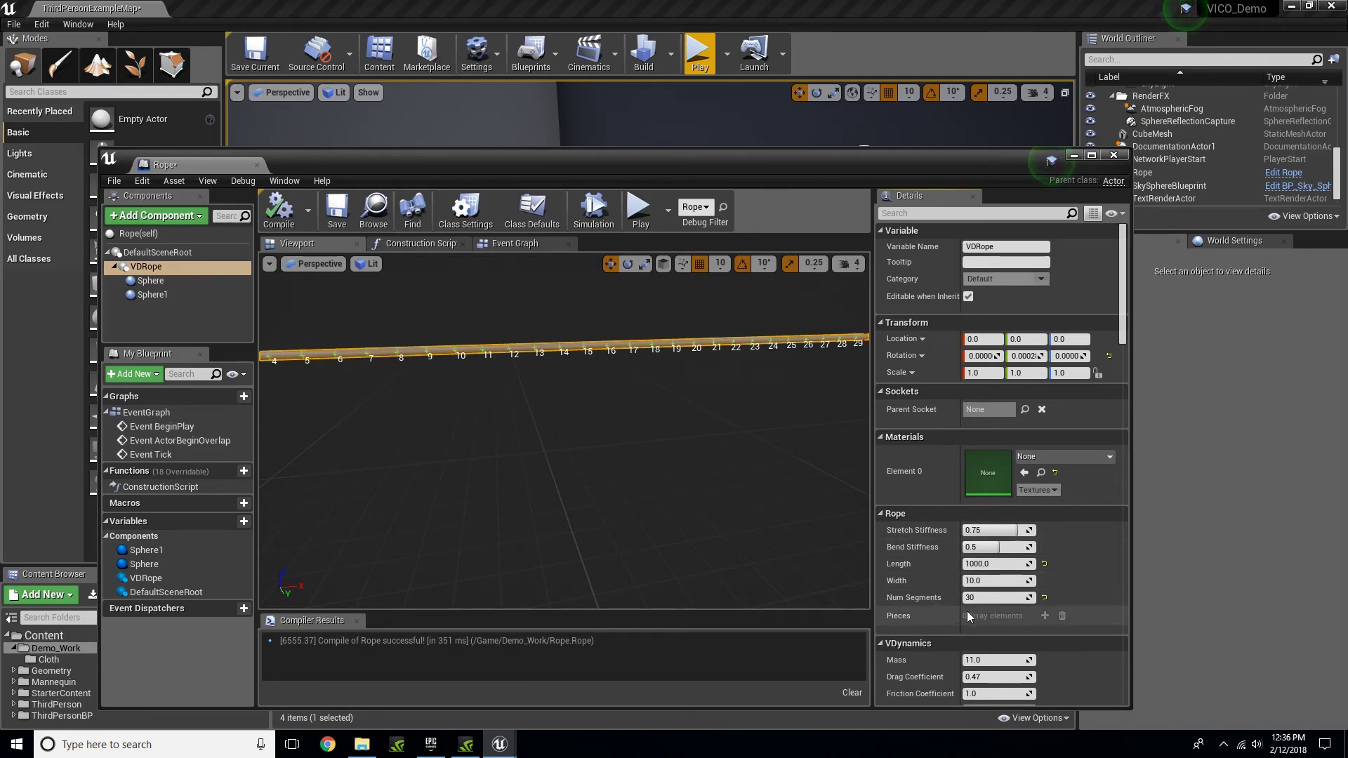
pyautogui.moveTo(772, 167); pyautogui.dragTo(754, 132)
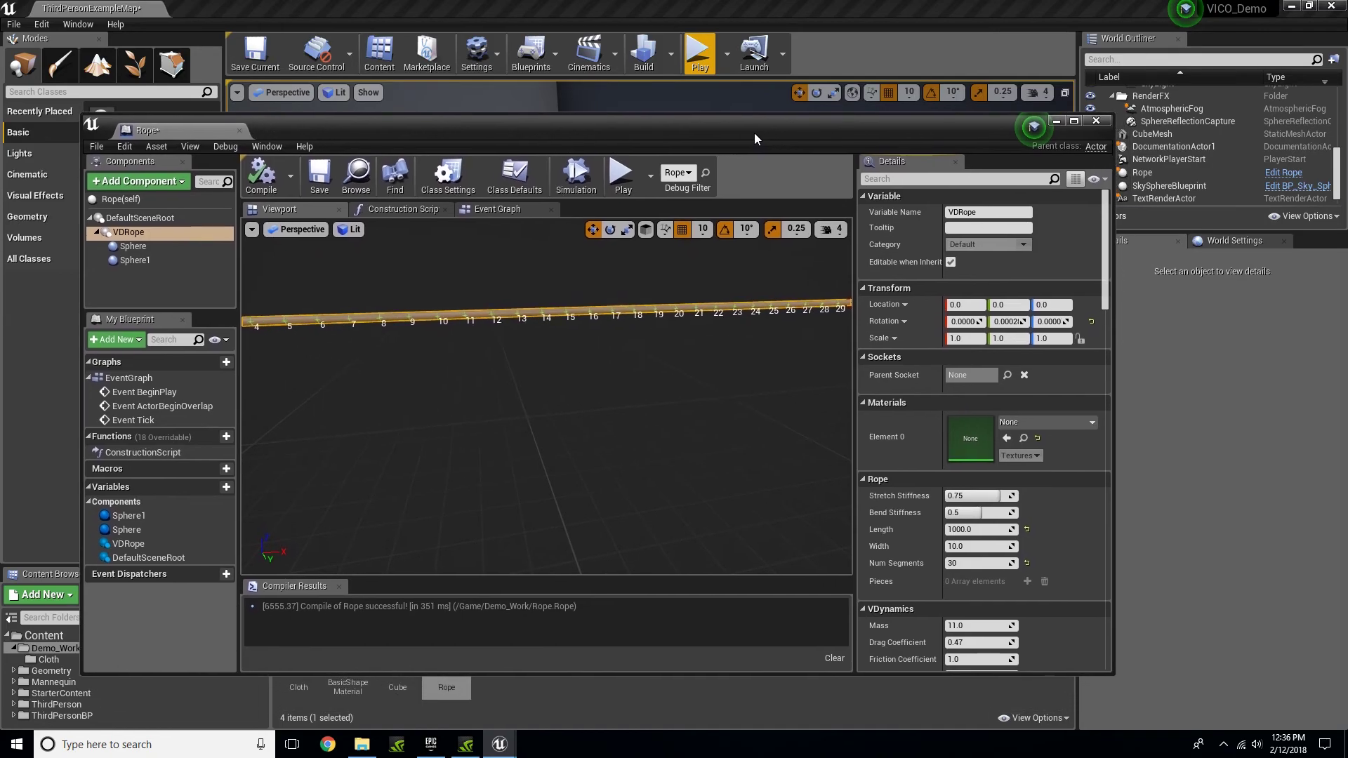
pyautogui.moveTo(722, 476); pyautogui.dragTo(648, 464, button='right')
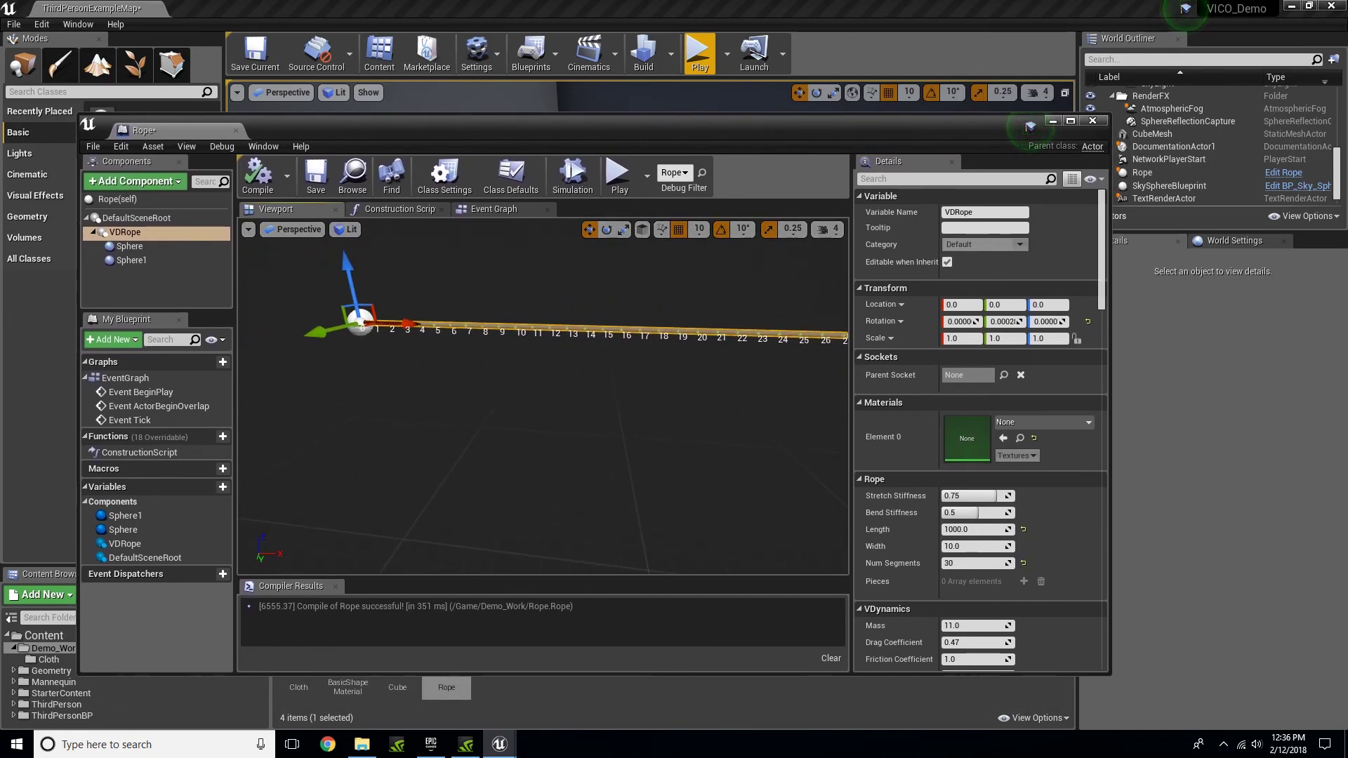